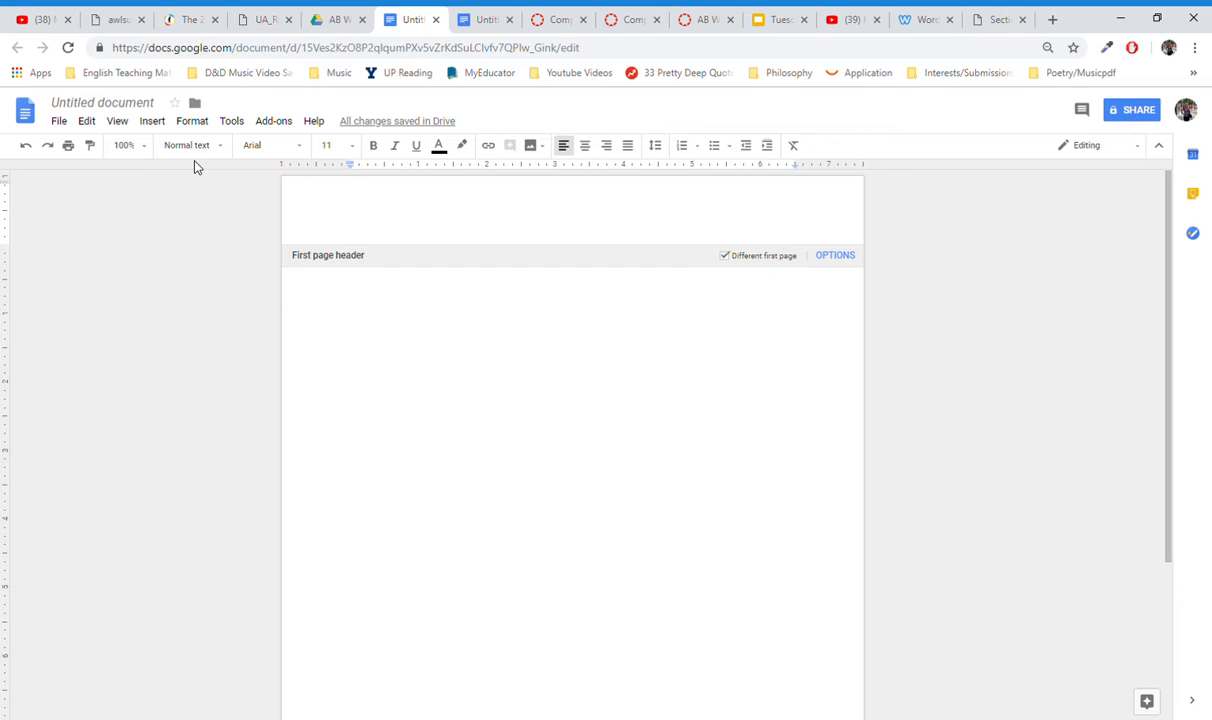
Step: Insert page numbers in the header starting on the first page, and right-align the number in the first page header
click(146, 123)
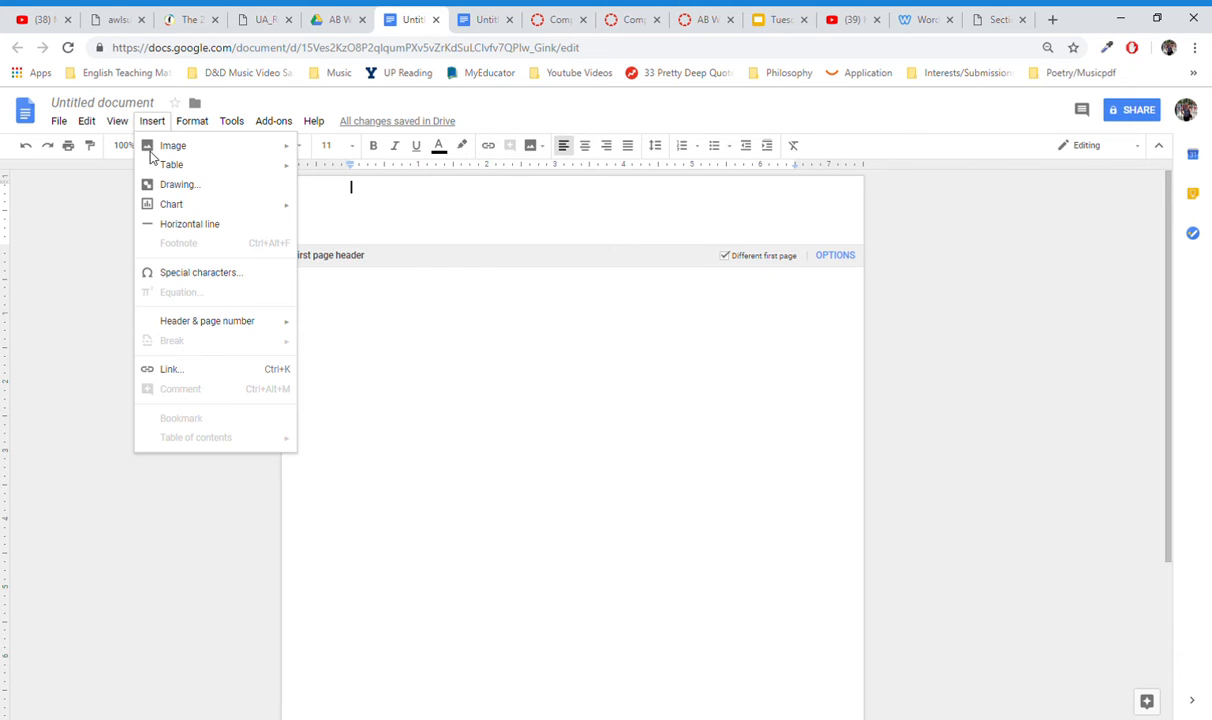
mouse_move(214, 325)
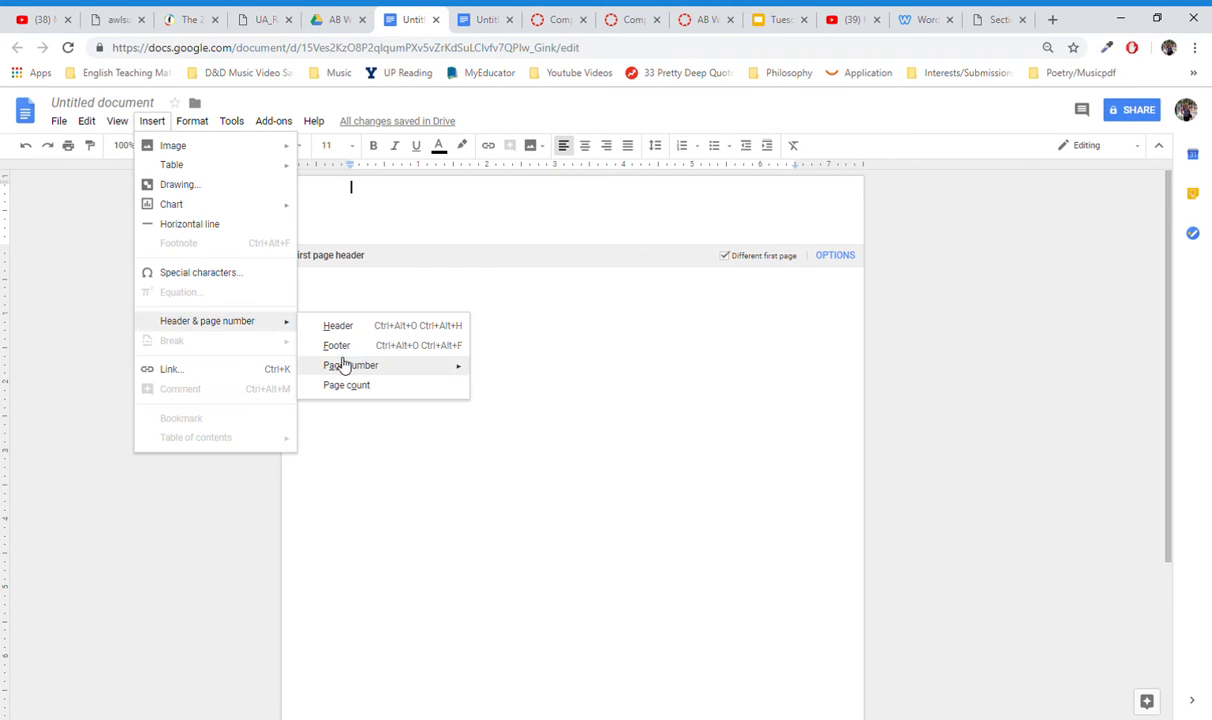
mouse_move(346, 362)
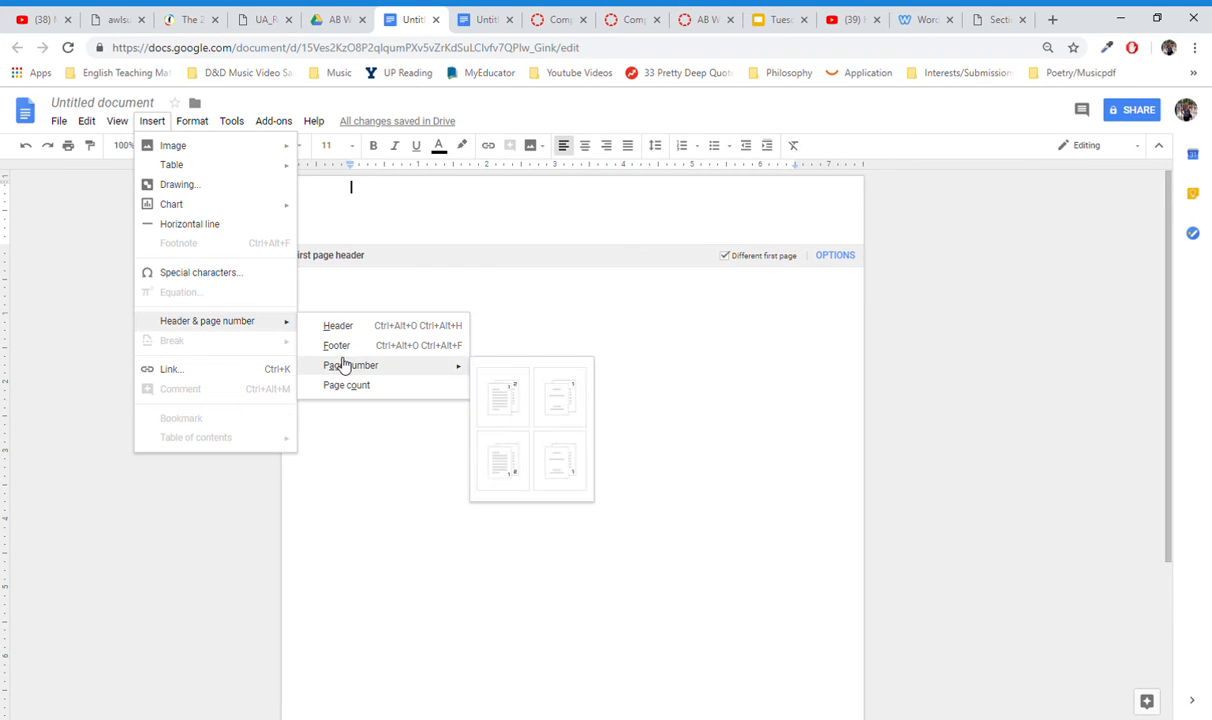
click(503, 405)
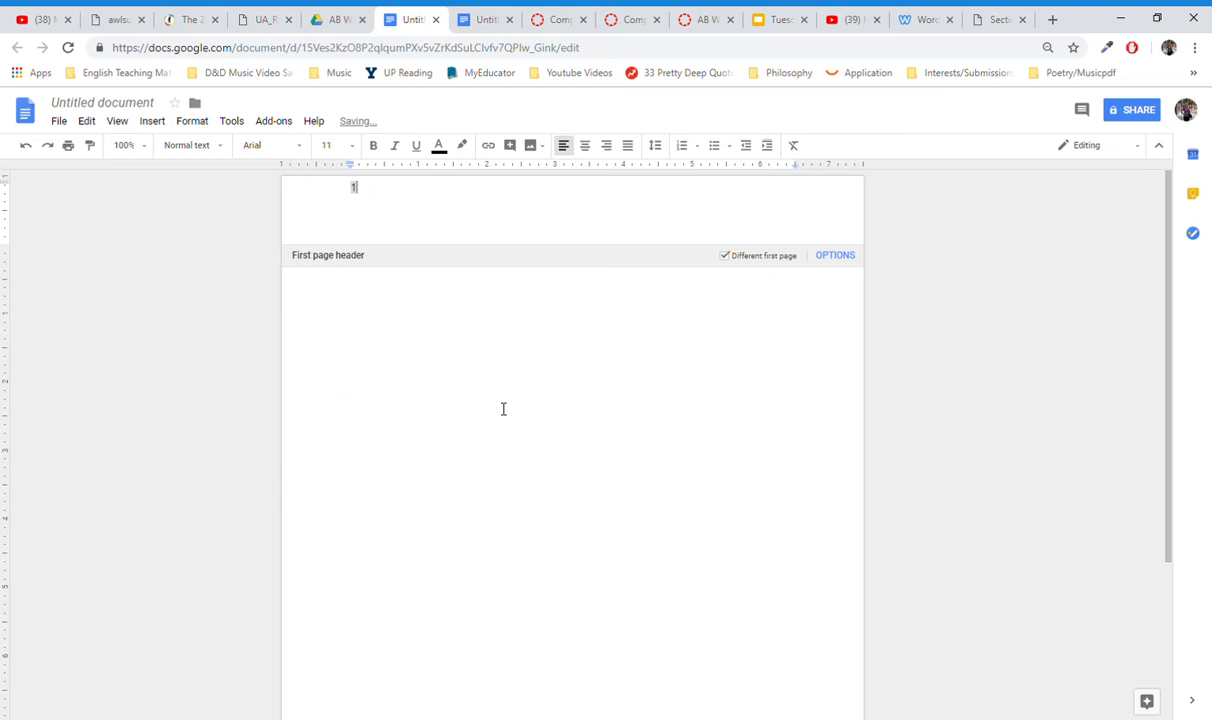
click(607, 147)
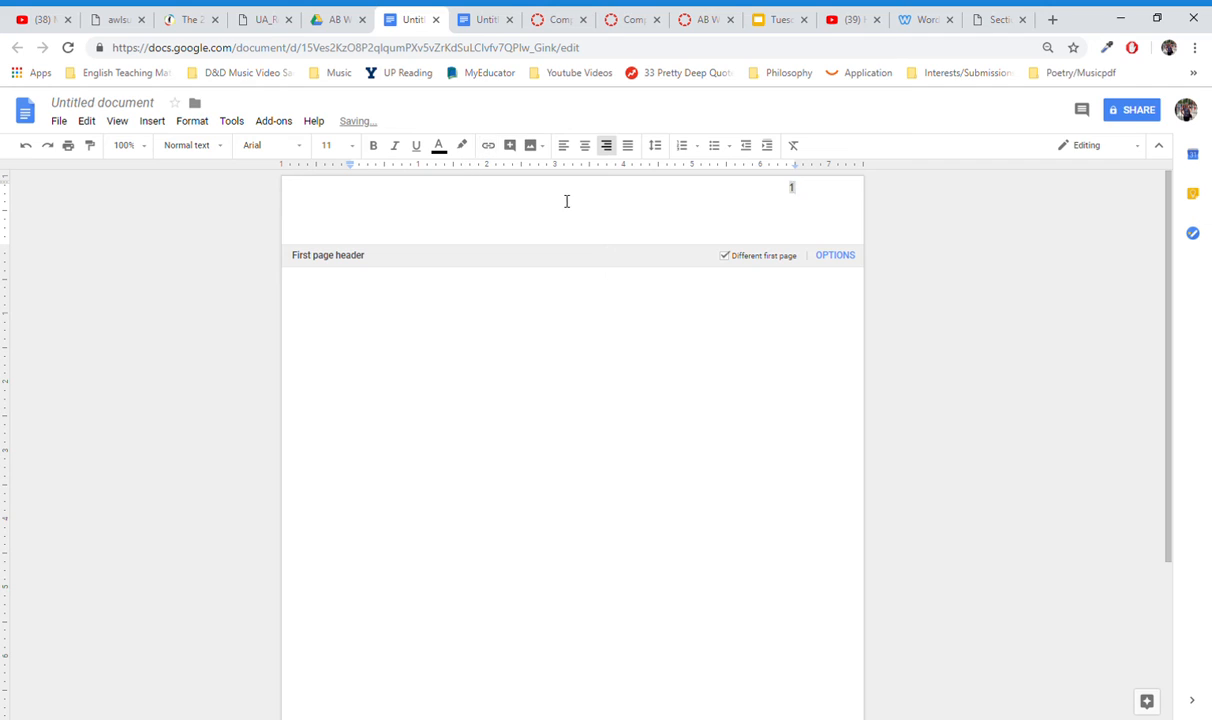
Step: Move the page number in the first page header down by two lines
key(Return)
key(BackSpace)
key(Left)
key(Return)
key(Return)
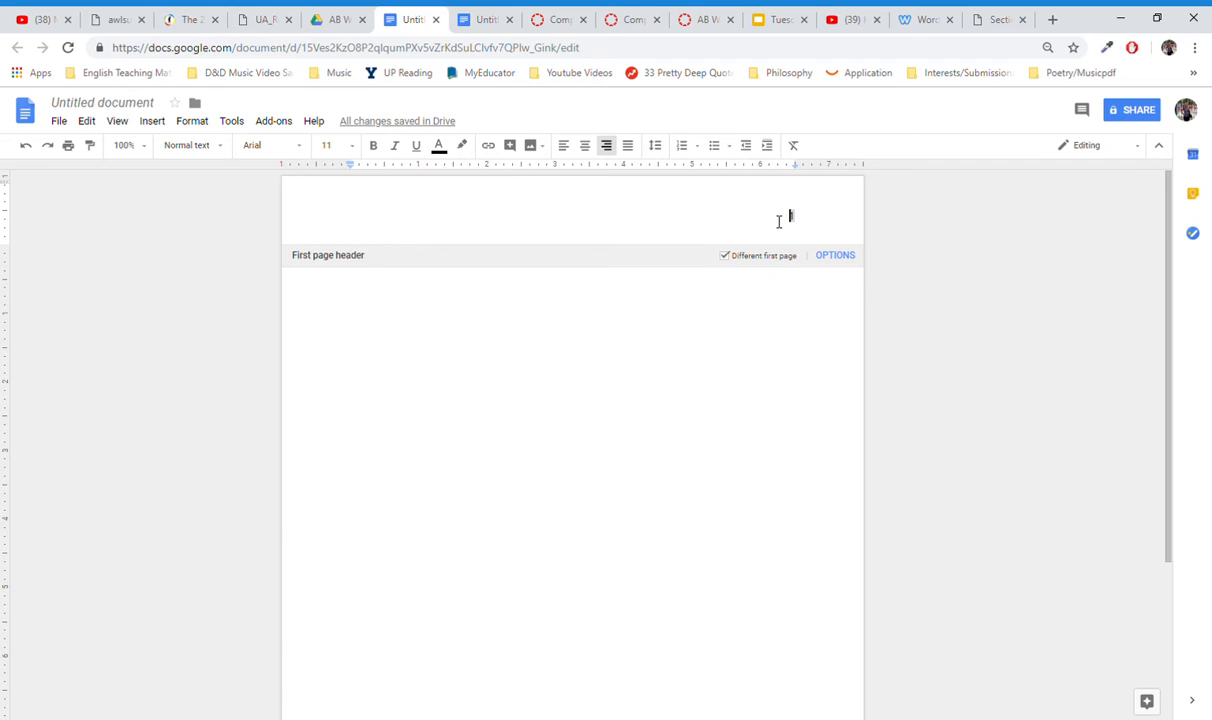
Step: Enter "Running Head: THE AWESOME TITLE OF MY PAPER" before the first page's number, with a wide gap between the two
text(Runn)
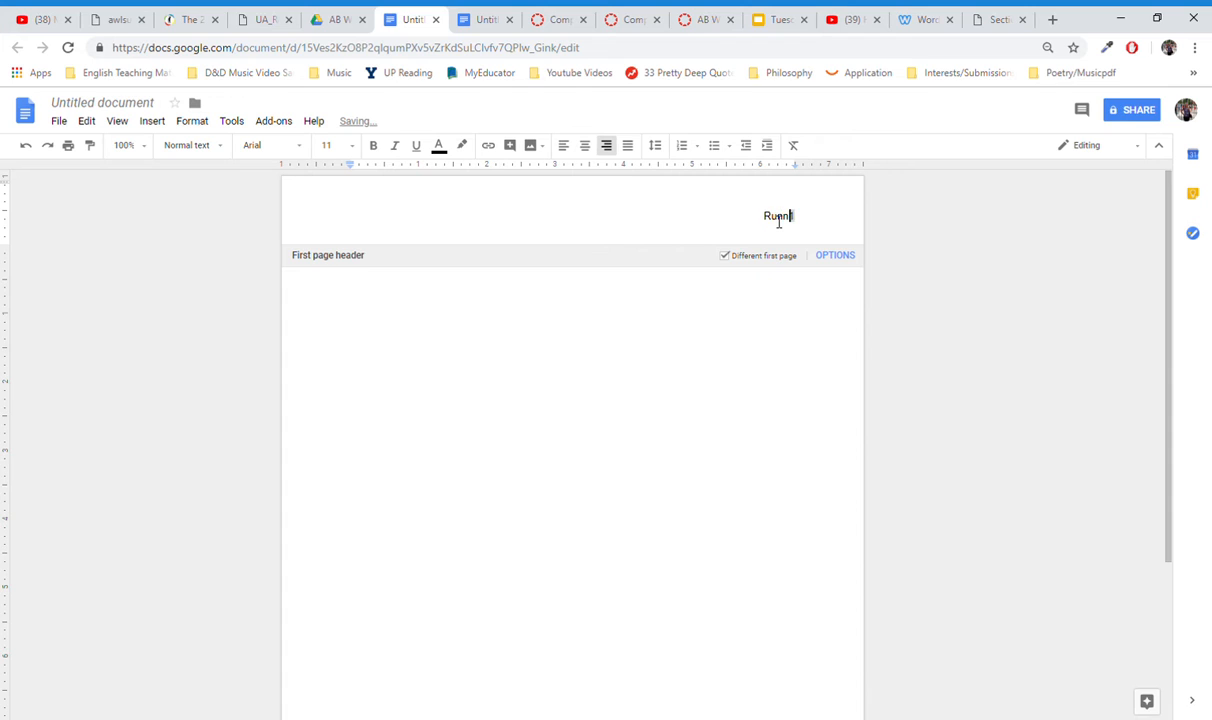
text(ing Head: THE AWESOME TITLE OF)
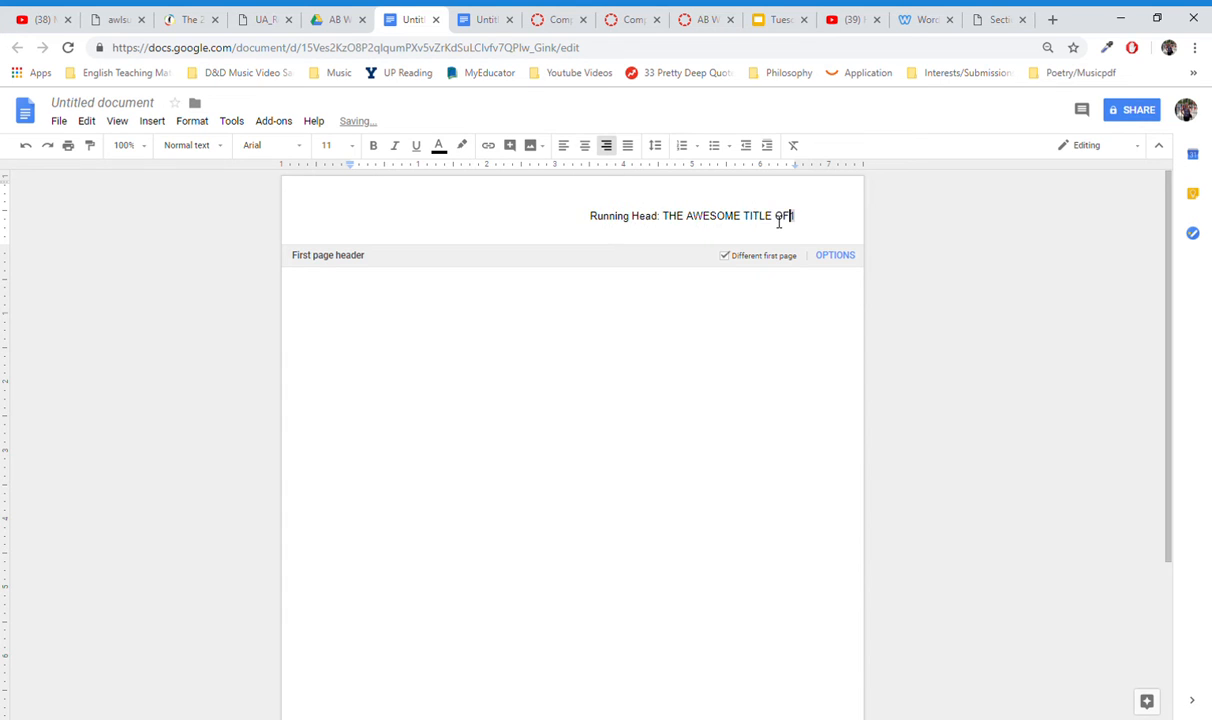
text( MY PAPER)
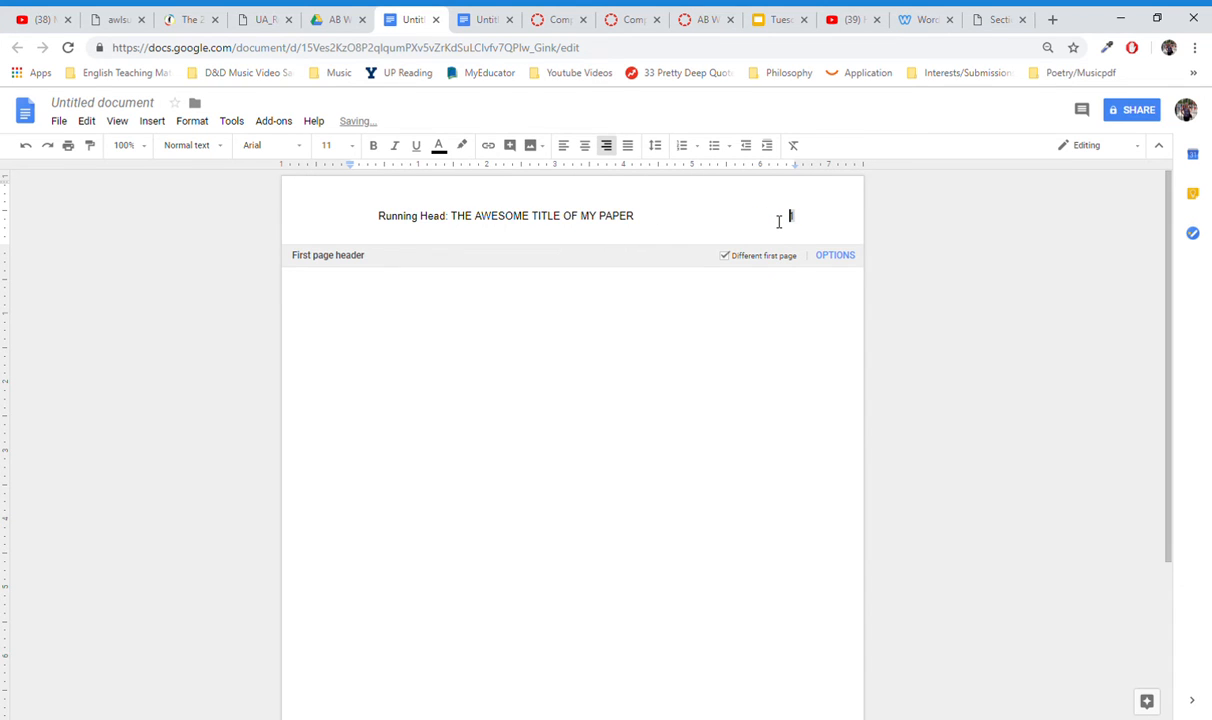
Step: Adjust the gap before the page number so the running head starts at the left margin
key(BackSpace)
key(BackSpace)
key(BackSpace)
key(BackSpace)
key(BackSpace)
key(BackSpace)
key(BackSpace)
key(BackSpace)
key(BackSpace)
key(BackSpace)
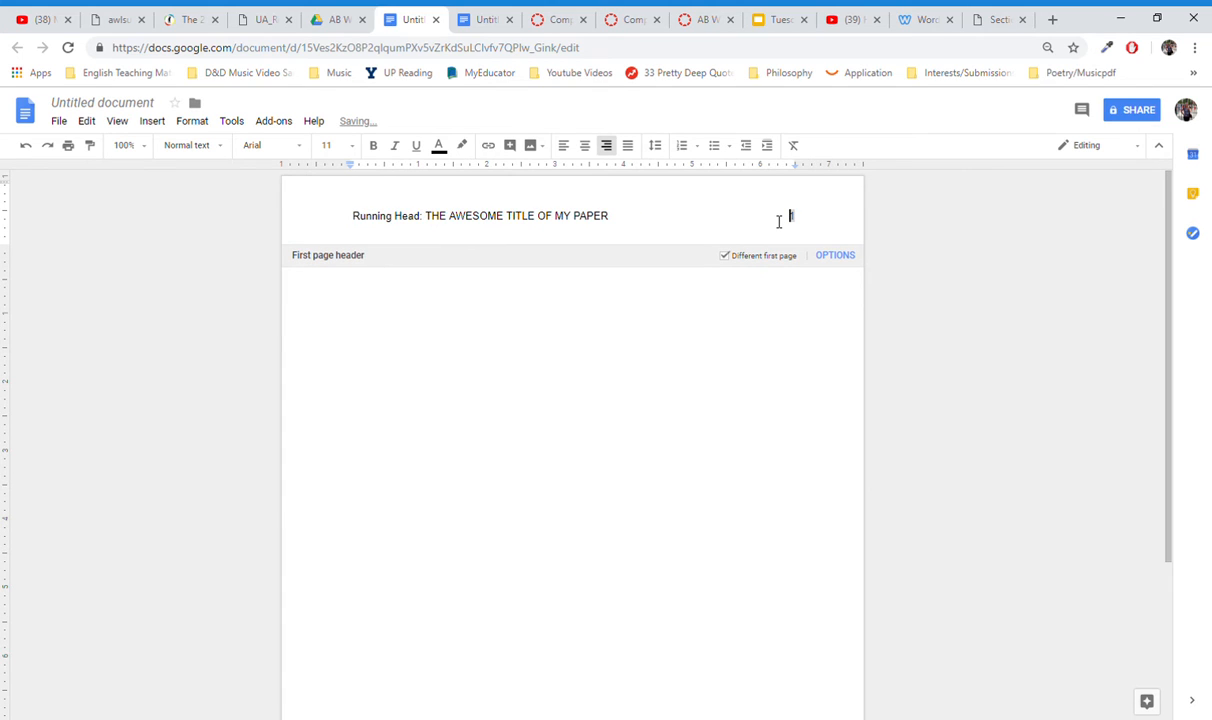
key(BackSpace)
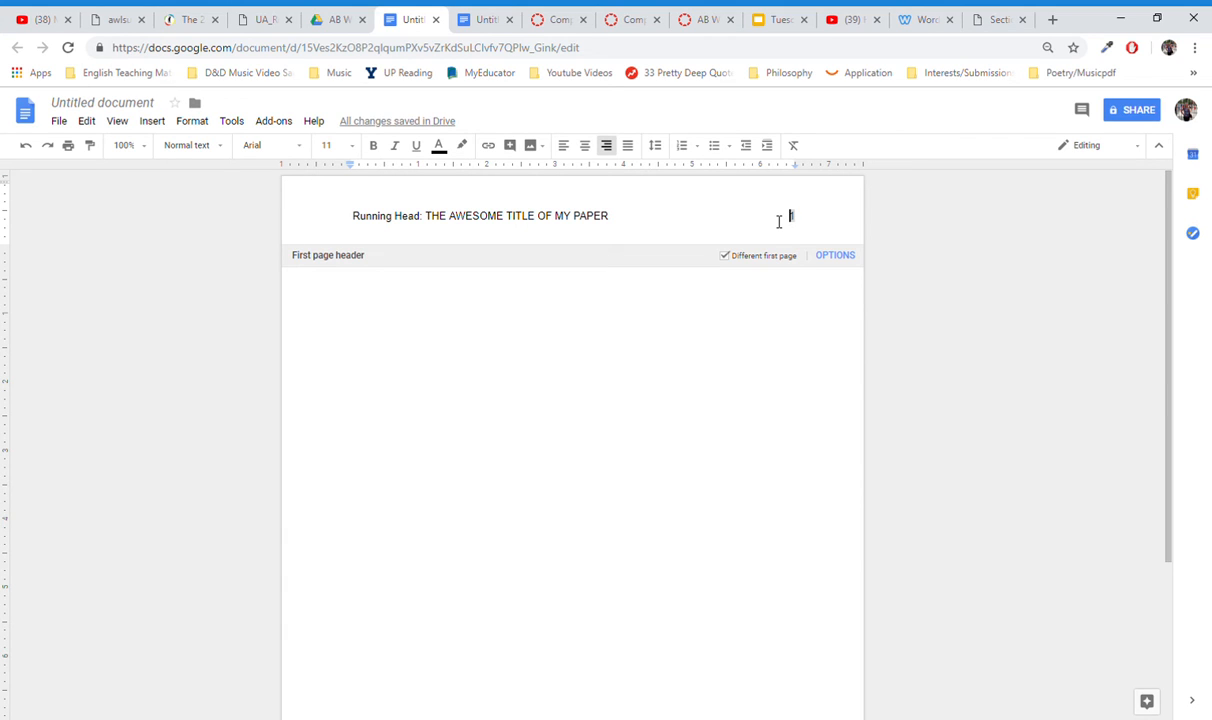
Step: Format the running head and page number on the first page in Times New Roman, size 12
triple_click(779, 221)
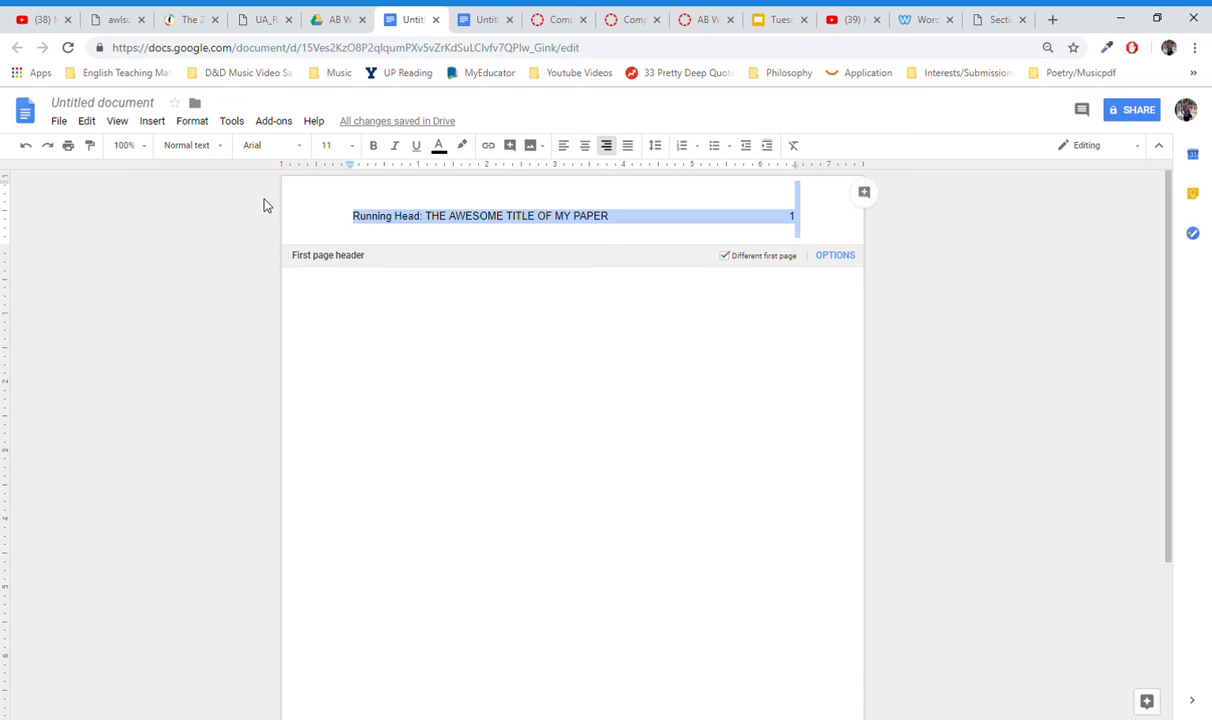
click(269, 150)
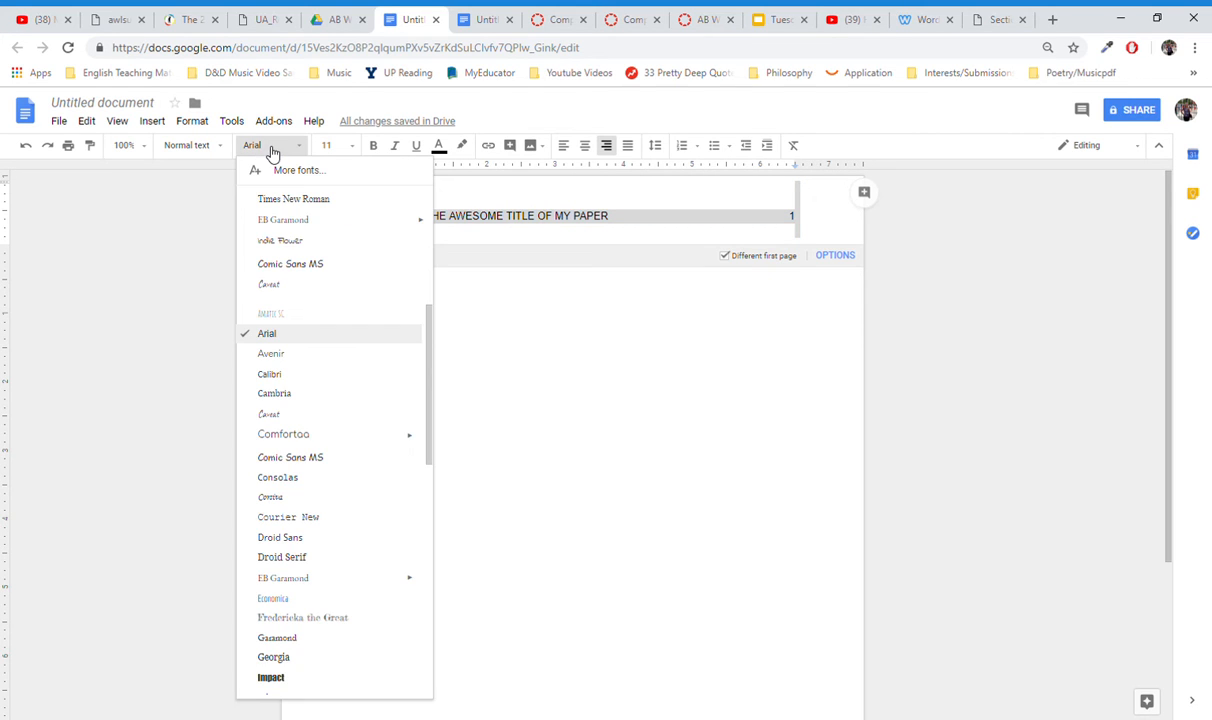
click(306, 200)
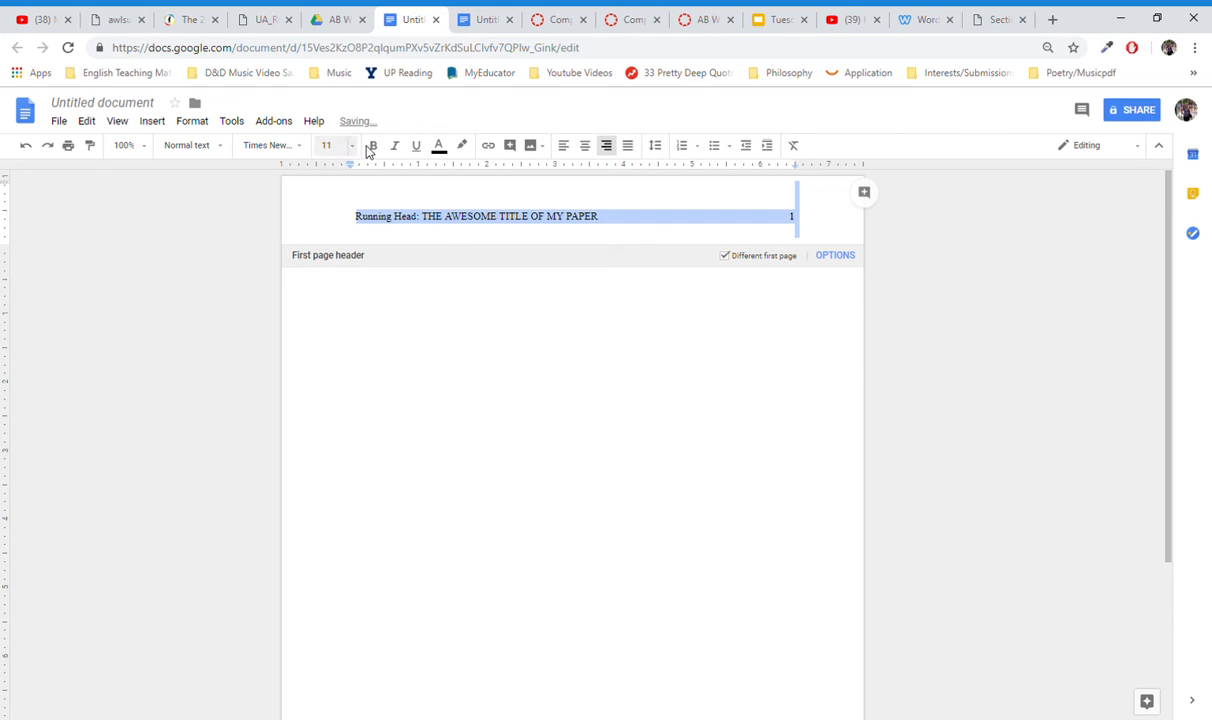
click(330, 146)
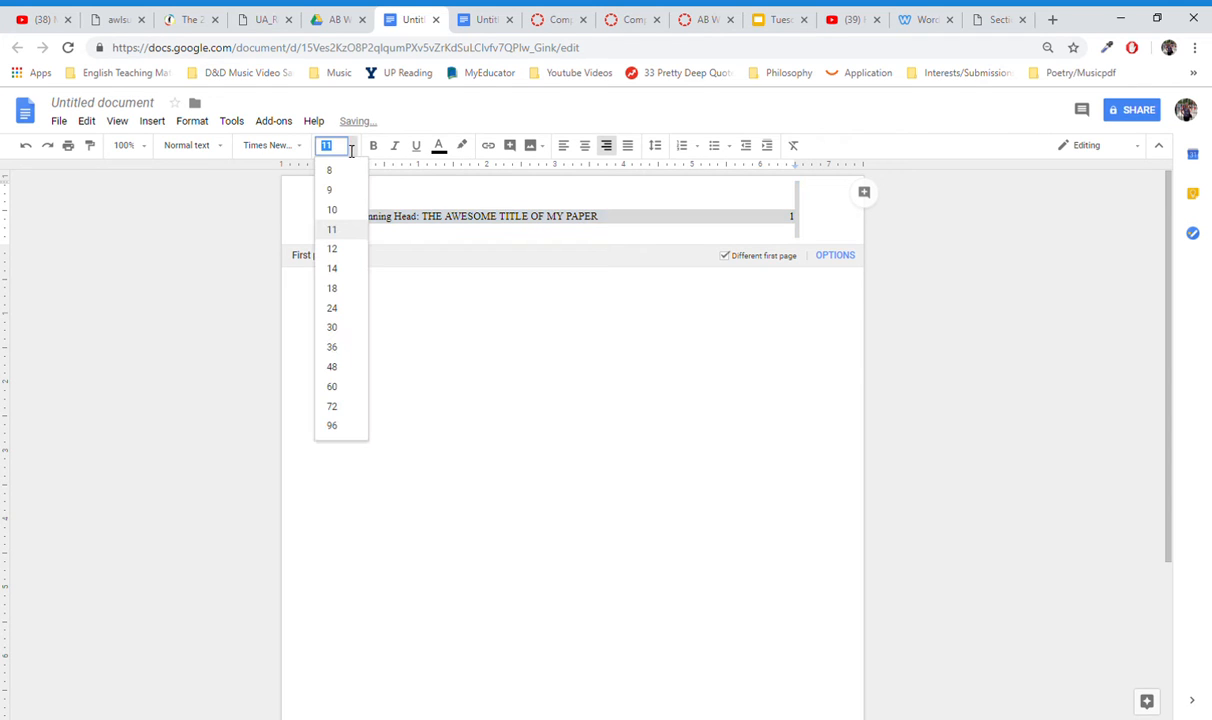
click(333, 249)
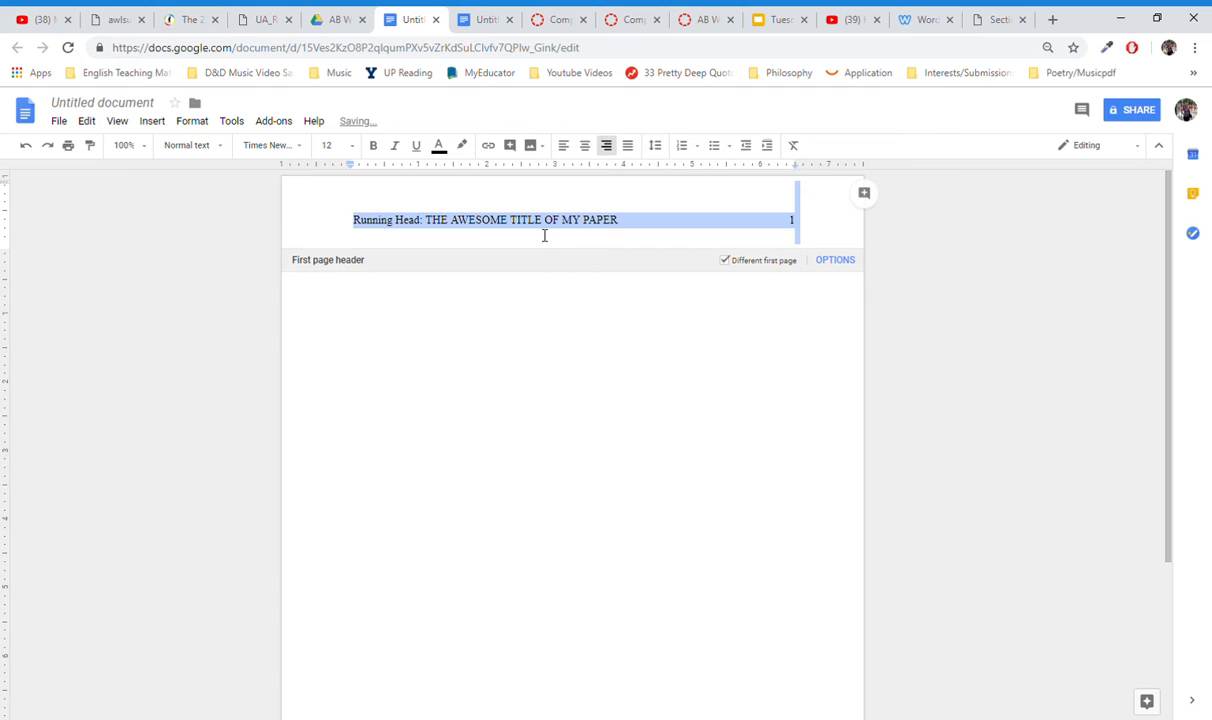
Step: Remove the extra blank line below the running head and return to the document body
click(587, 239)
key(BackSpace)
key(BackSpace)
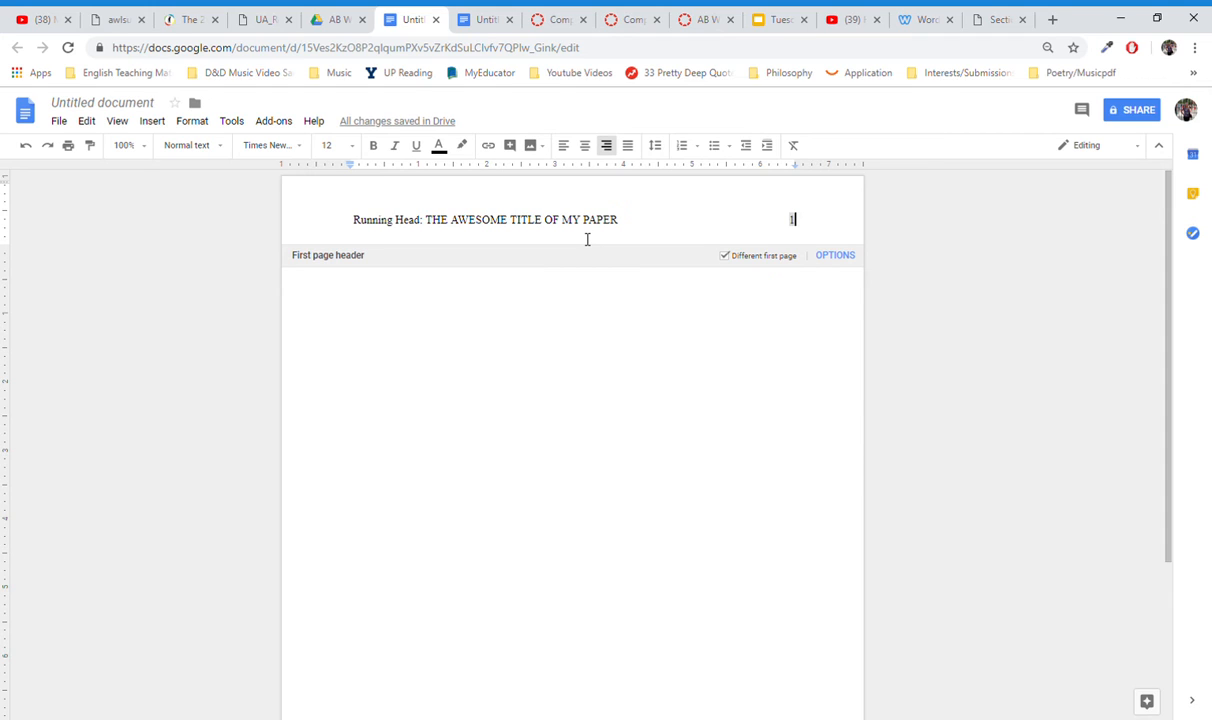
click(566, 345)
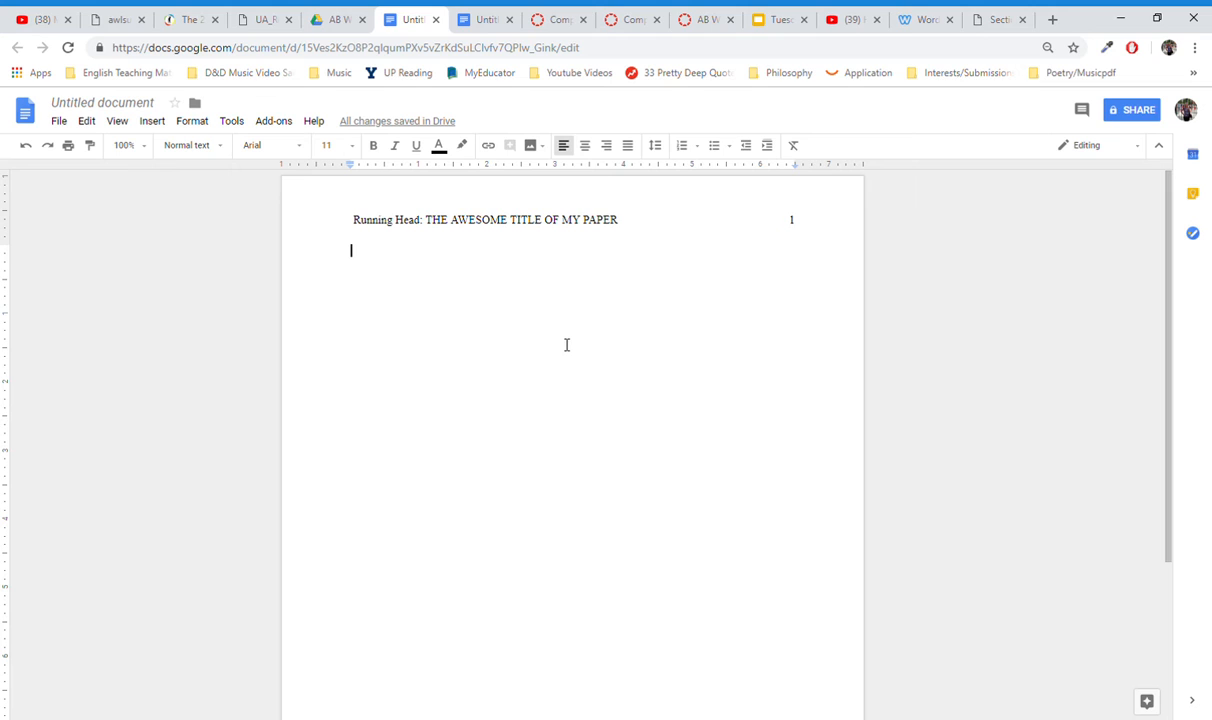
Step: Add blank lines to the document body until a second page starts
key(Return)
key(Return)
key(Return)
key(Return)
key(Return)
key(Return)
key(Return)
key(Return)
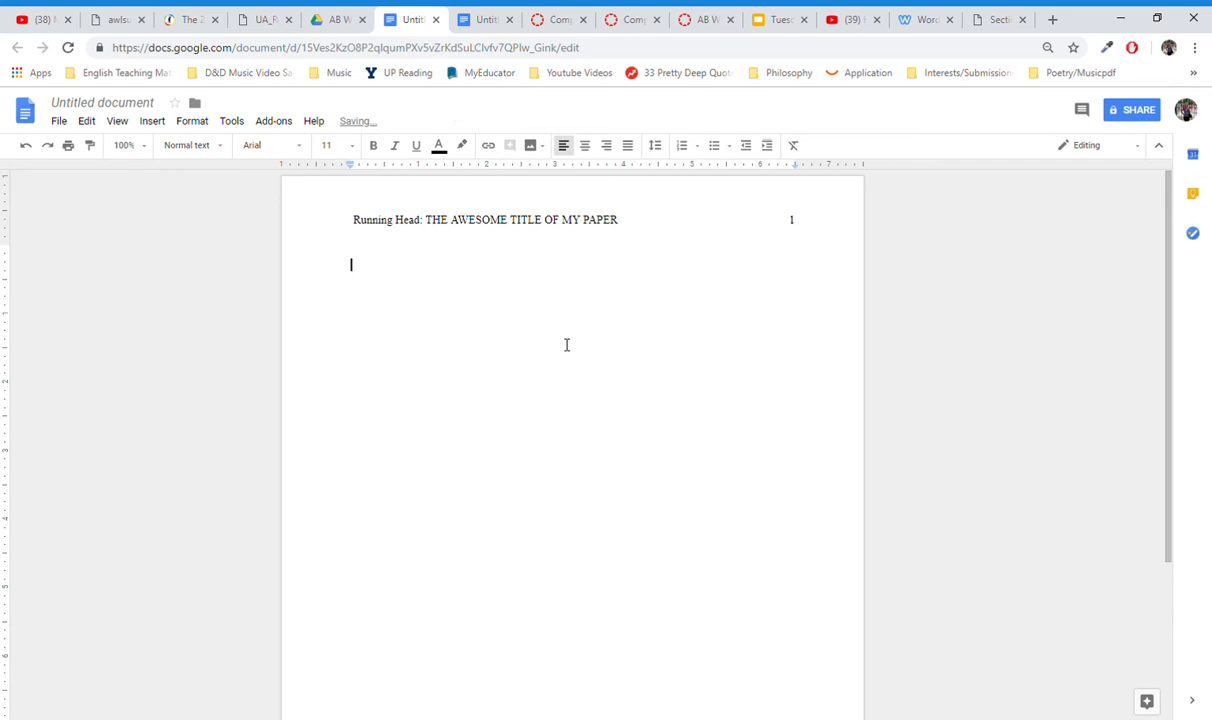
key(Return)
key(Return)
key(Return)
key(Return)
key(Return)
key(Return)
key(Return)
key(Return)
key(Return)
key(Return)
key(Return)
key(Return)
key(Return)
key(Return)
key(Return)
key(Return)
key(Return)
key(Return)
key(Return)
key(Return)
key(Return)
key(Return)
key(Return)
key(Return)
key(Return)
key(Return)
key(Return)
key(Return)
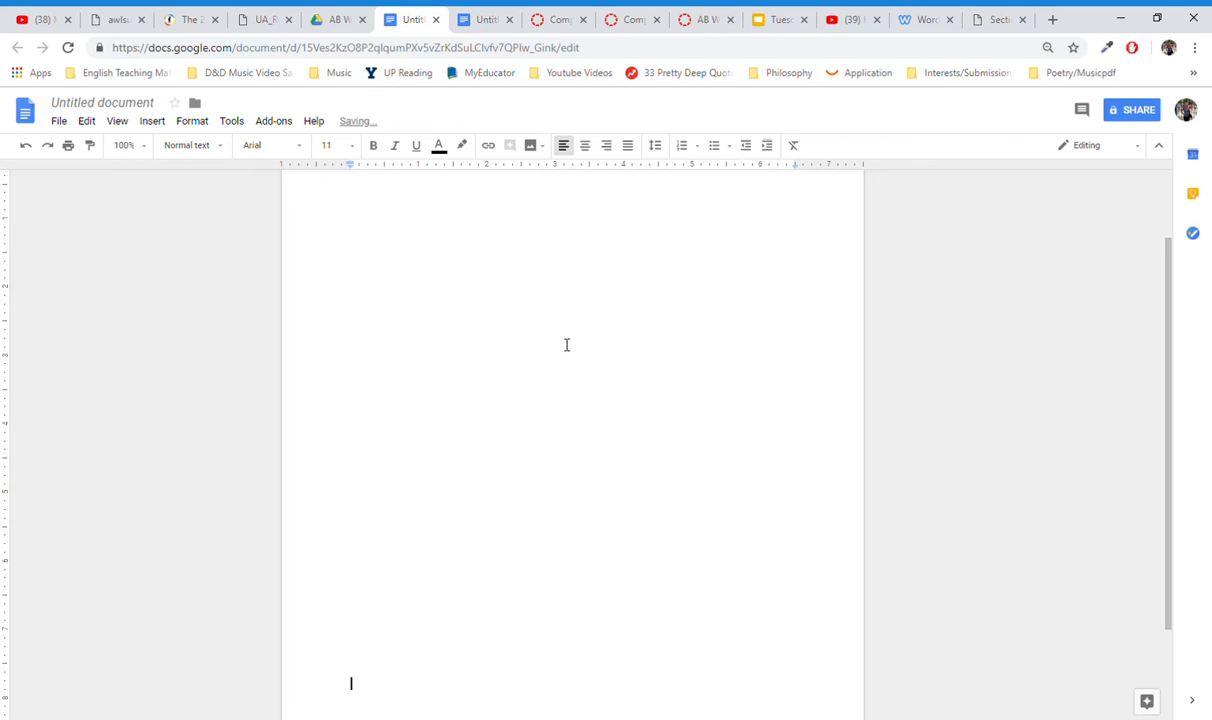
key(Return)
key(Return)
key(Return)
key(Return)
key(Return)
key(Return)
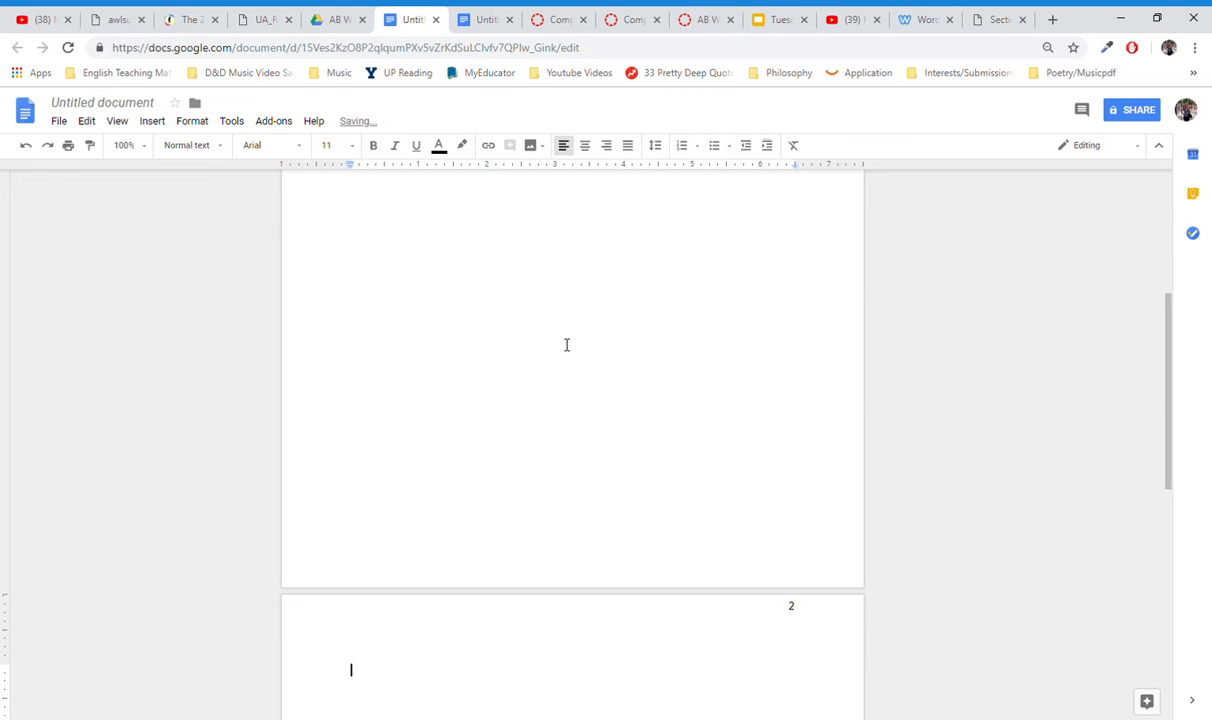
Step: Open the second page's header and move its page number down by two lines
drag(1166, 346, 1163, 438)
click(731, 330)
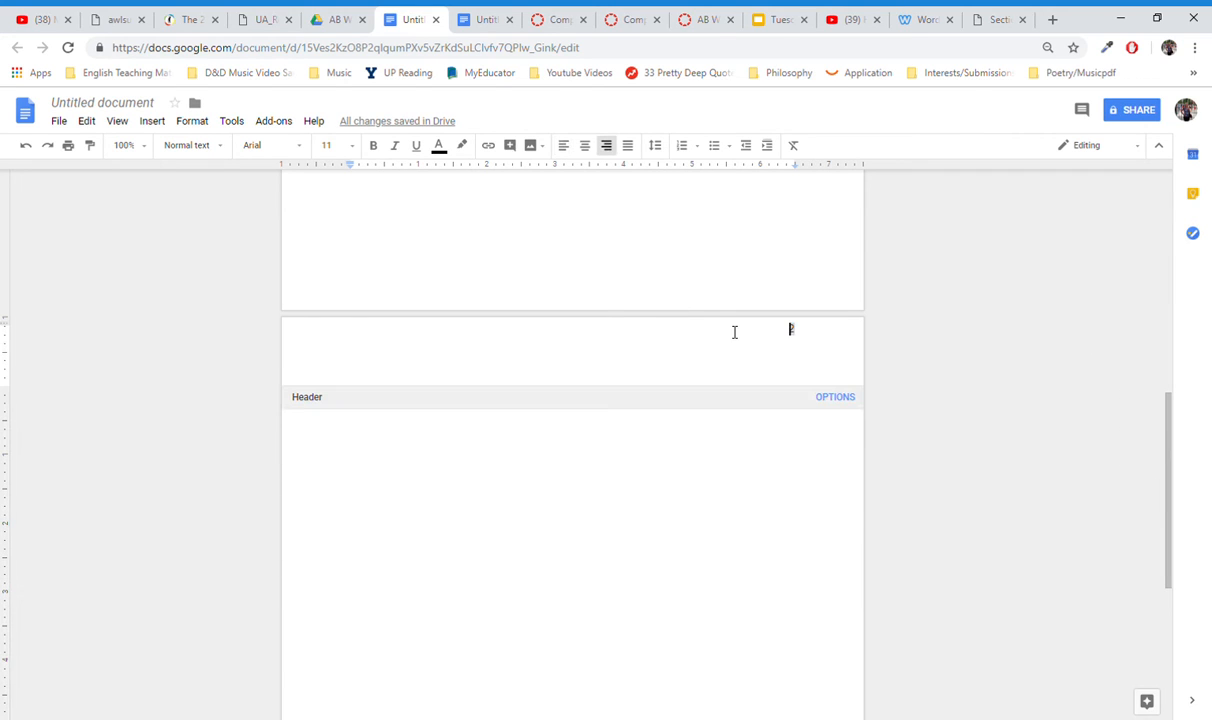
mouse_move(1168, 510)
mouse_down()
mouse_move(1160, 258)
mouse_move(1166, 478)
mouse_move(1147, 263)
mouse_move(1147, 498)
mouse_up()
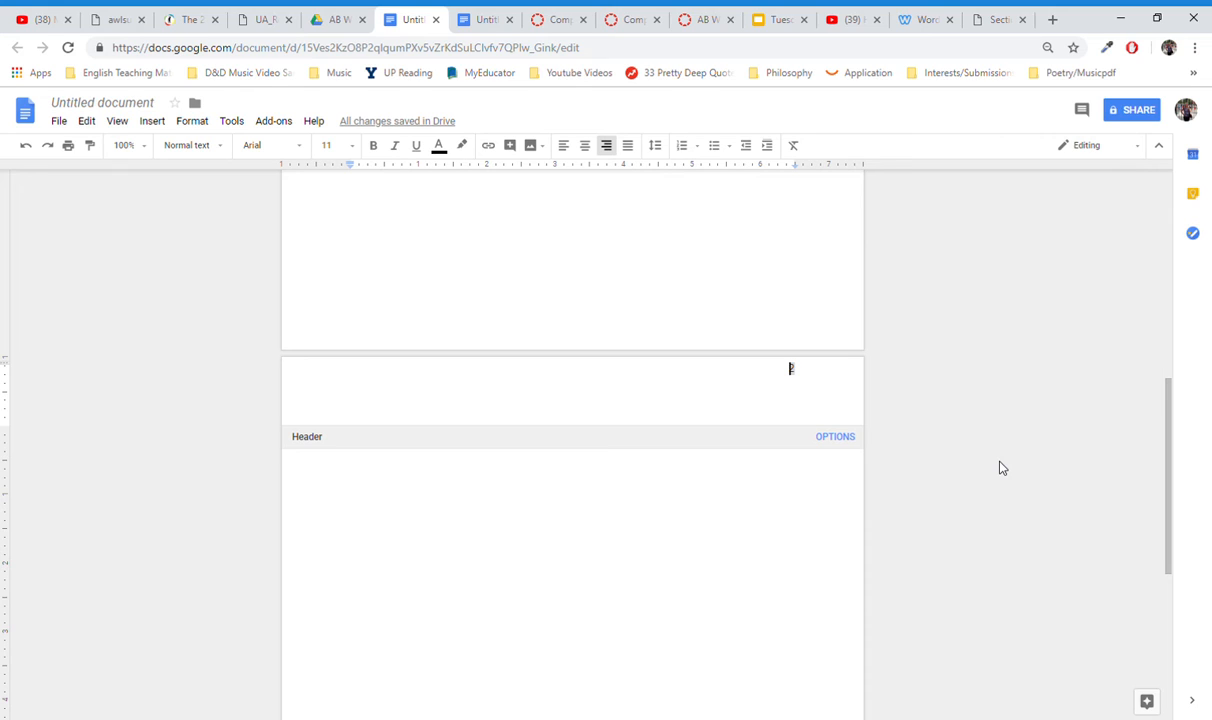
key(Return)
key(Return)
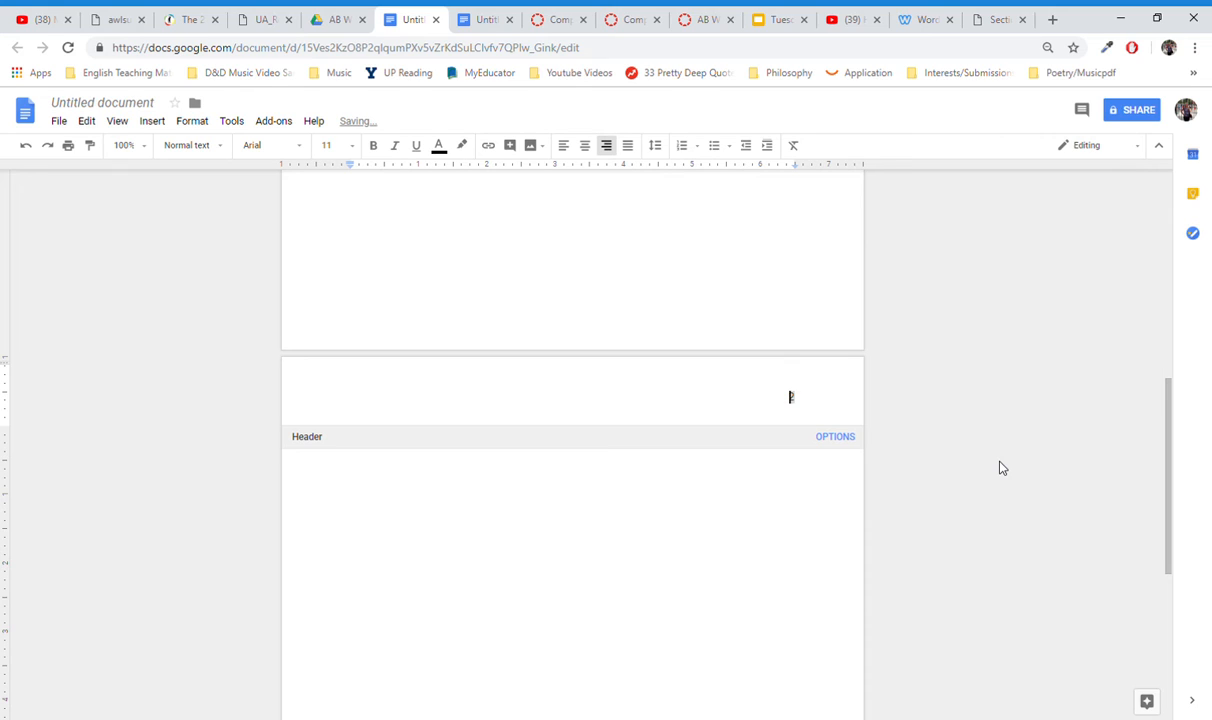
Step: Enter "THE AWESOME TITLE OF MY PAPER" before the second page's number, tab-spaced so the title starts at the left margin
text(THE AWESOME TITLE OF MY )
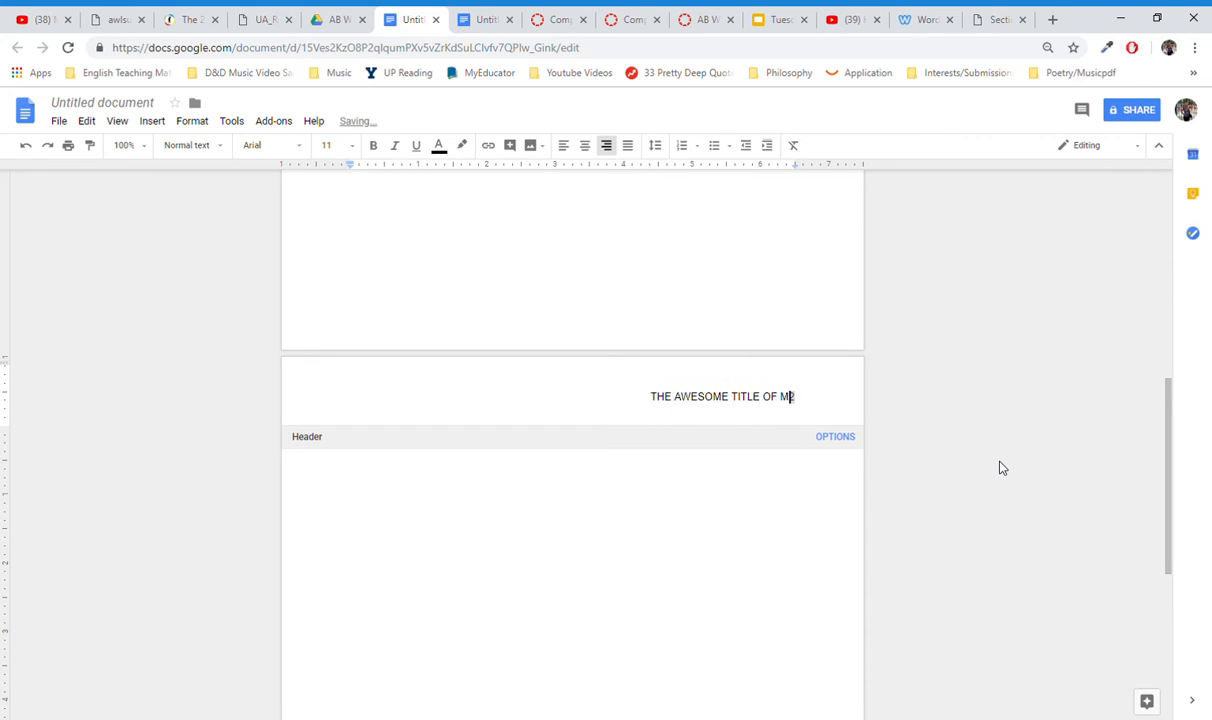
text(PAPER)
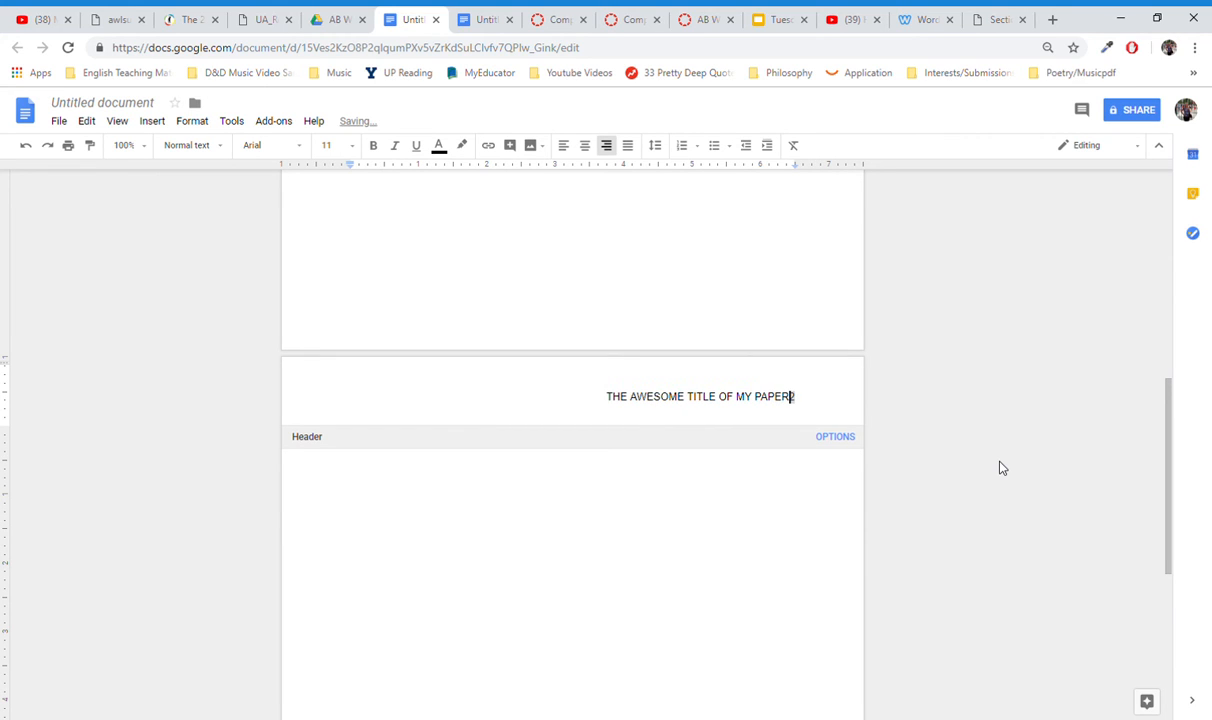
key(Tab)
key(Tab)
key(Tab)
key(Tab)
key(Tab)
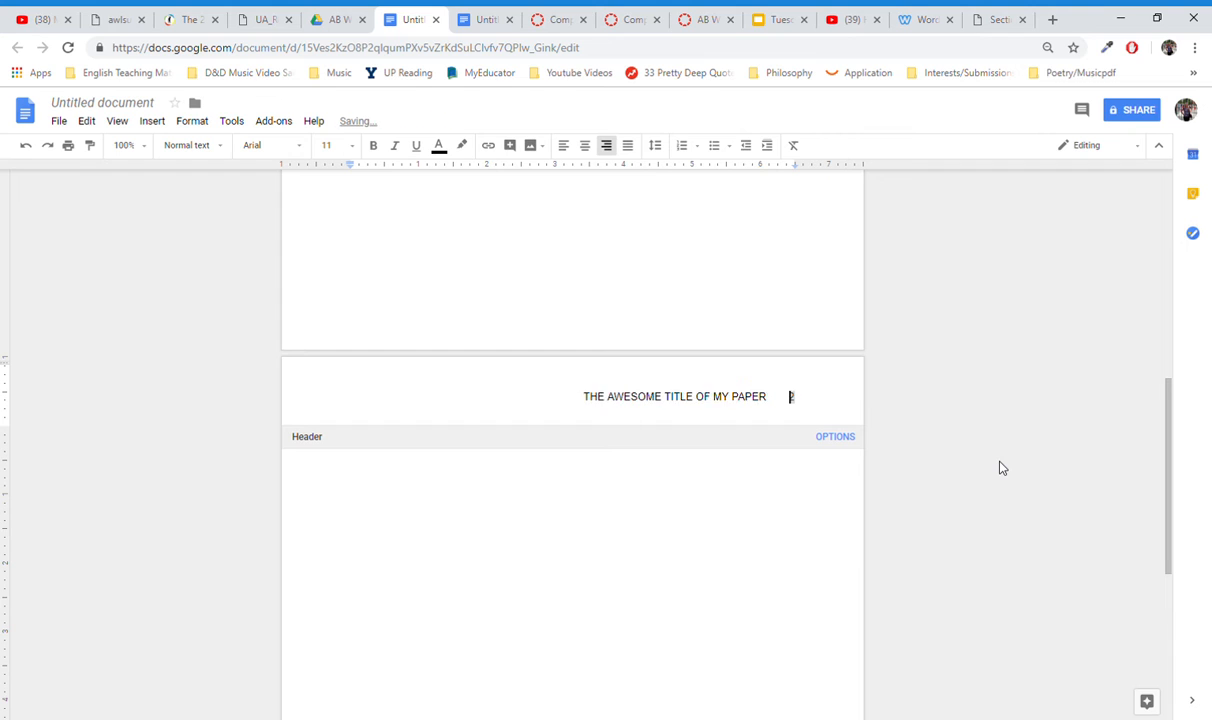
key(Tab)
key(Tab)
key(Tab)
key(BackSpace)
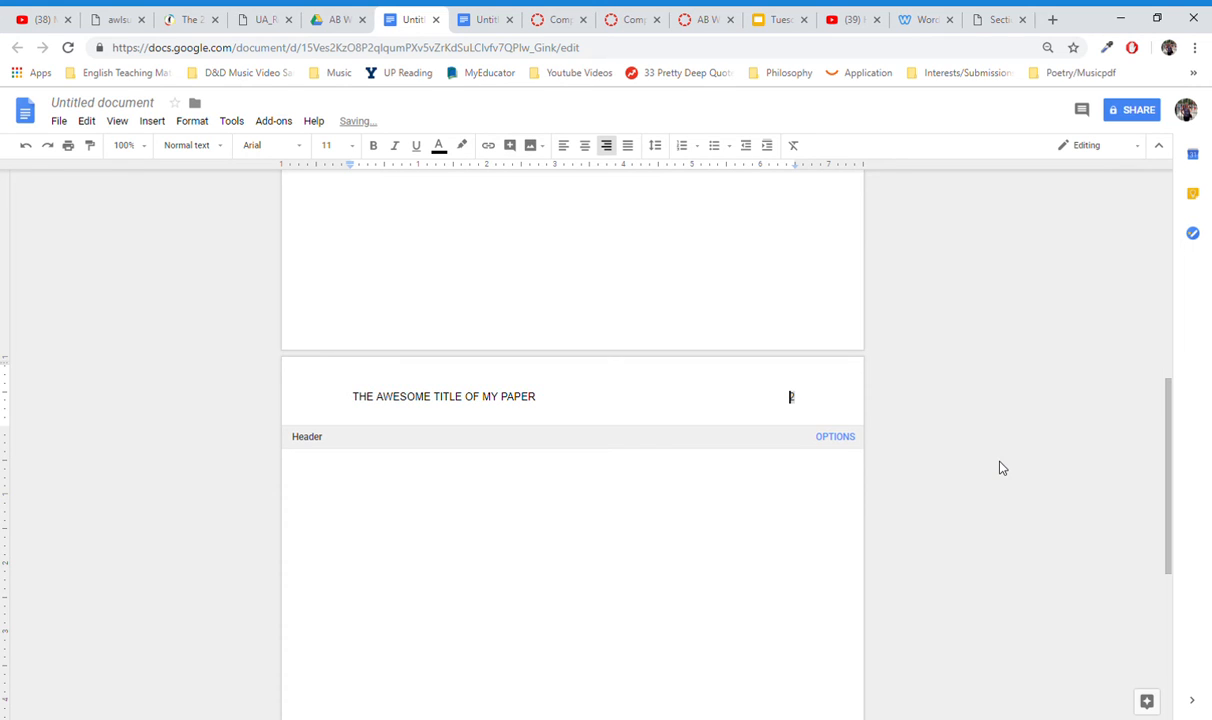
key(BackSpace)
Step: Format the second page's header text and number in Times New Roman, size 12, and return to the document body
key(ctrl+a)
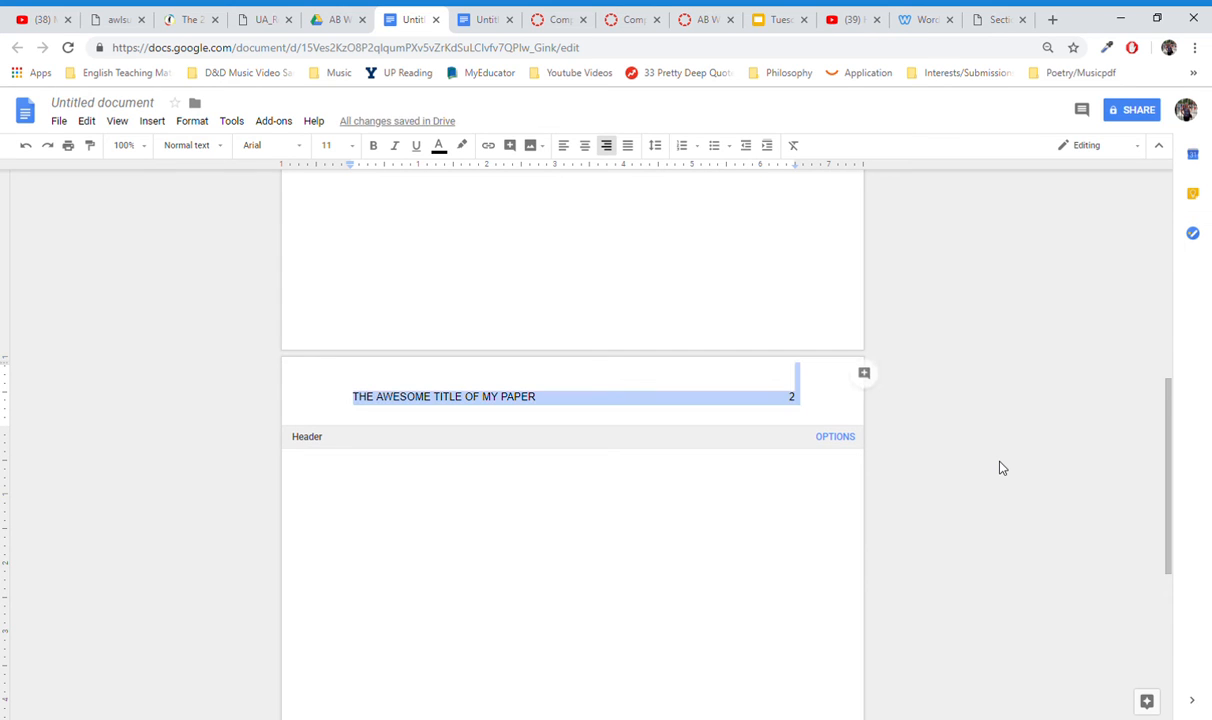
click(280, 147)
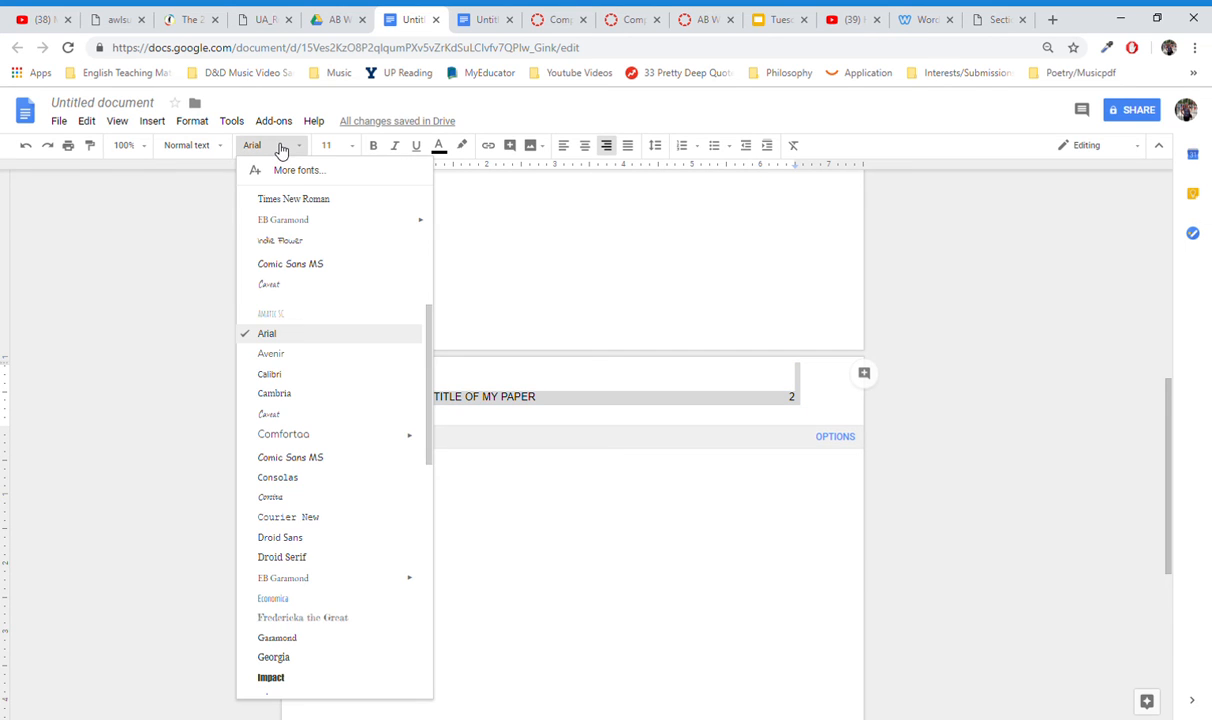
click(307, 200)
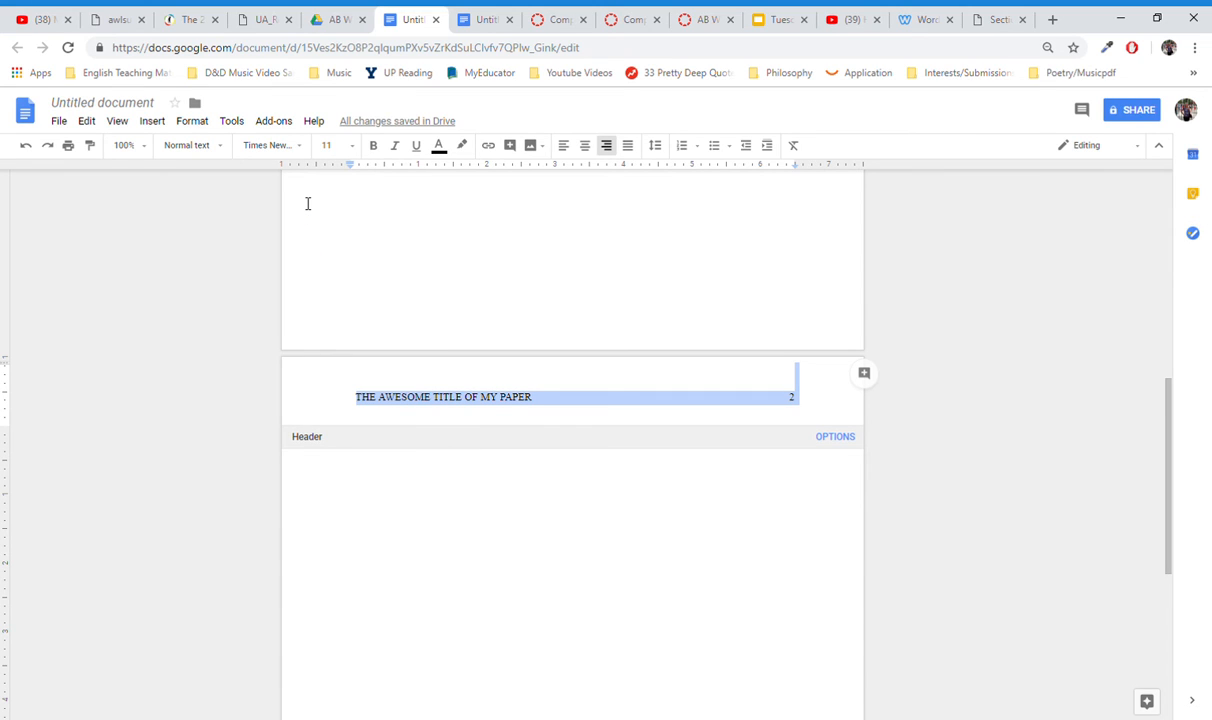
click(334, 147)
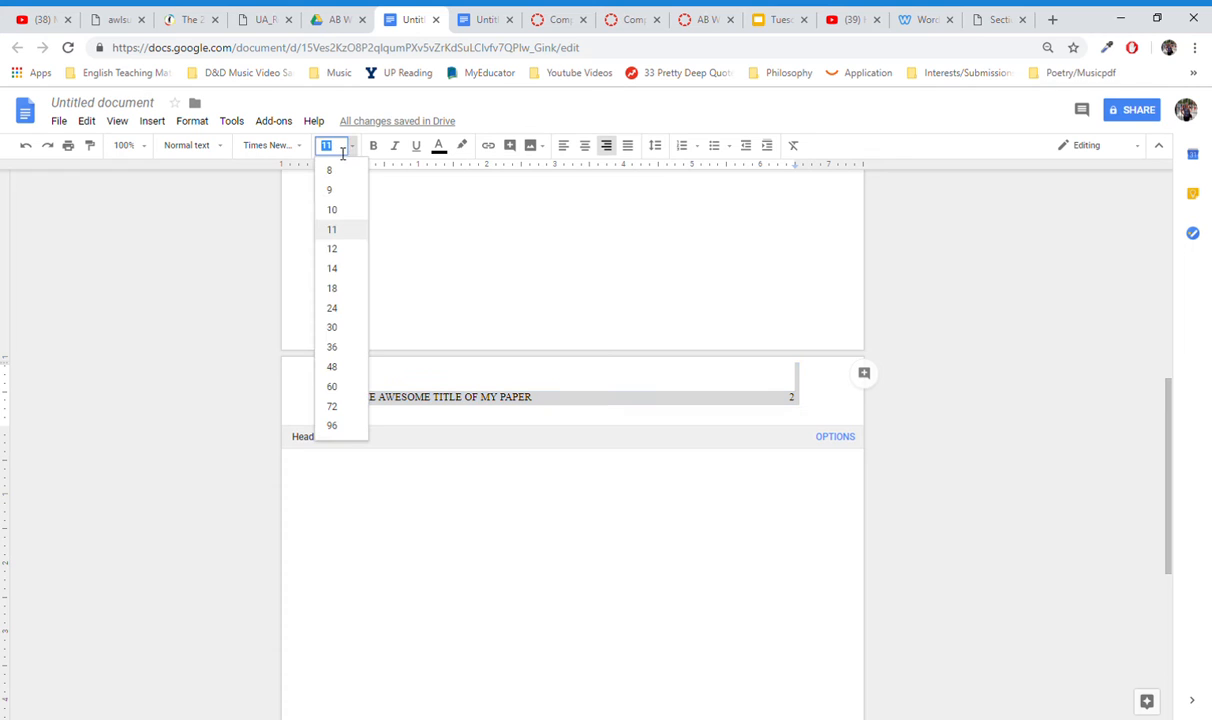
click(333, 249)
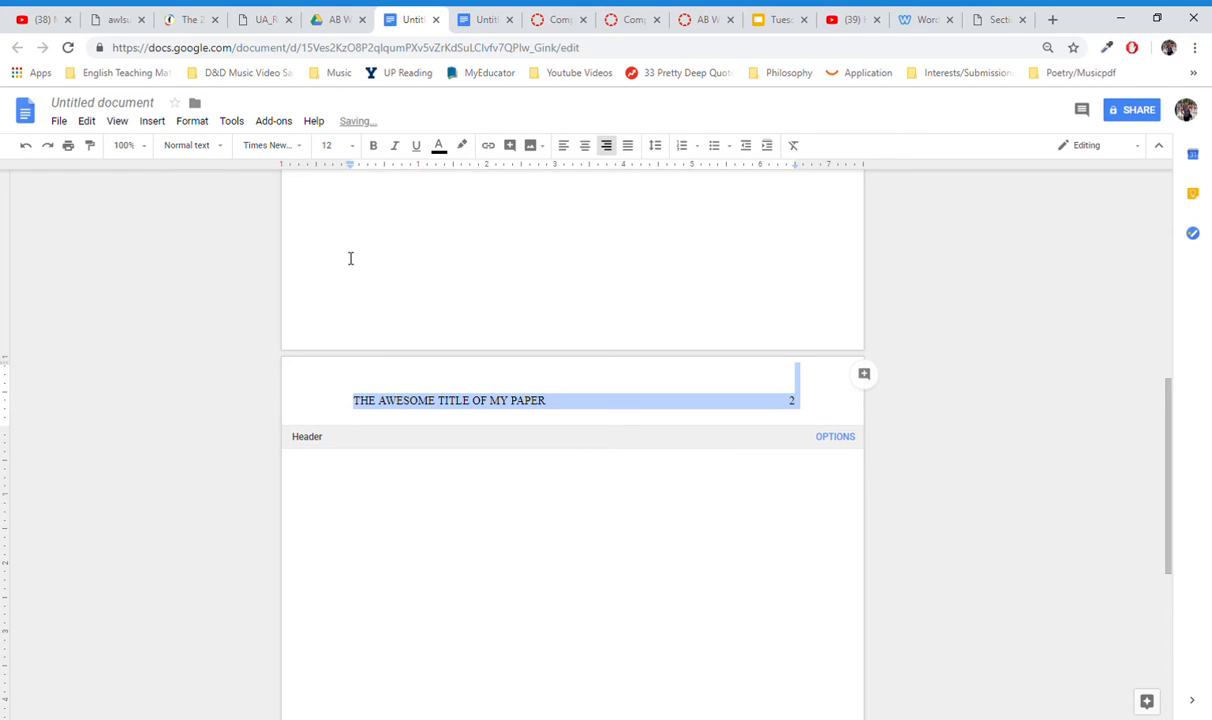
click(707, 424)
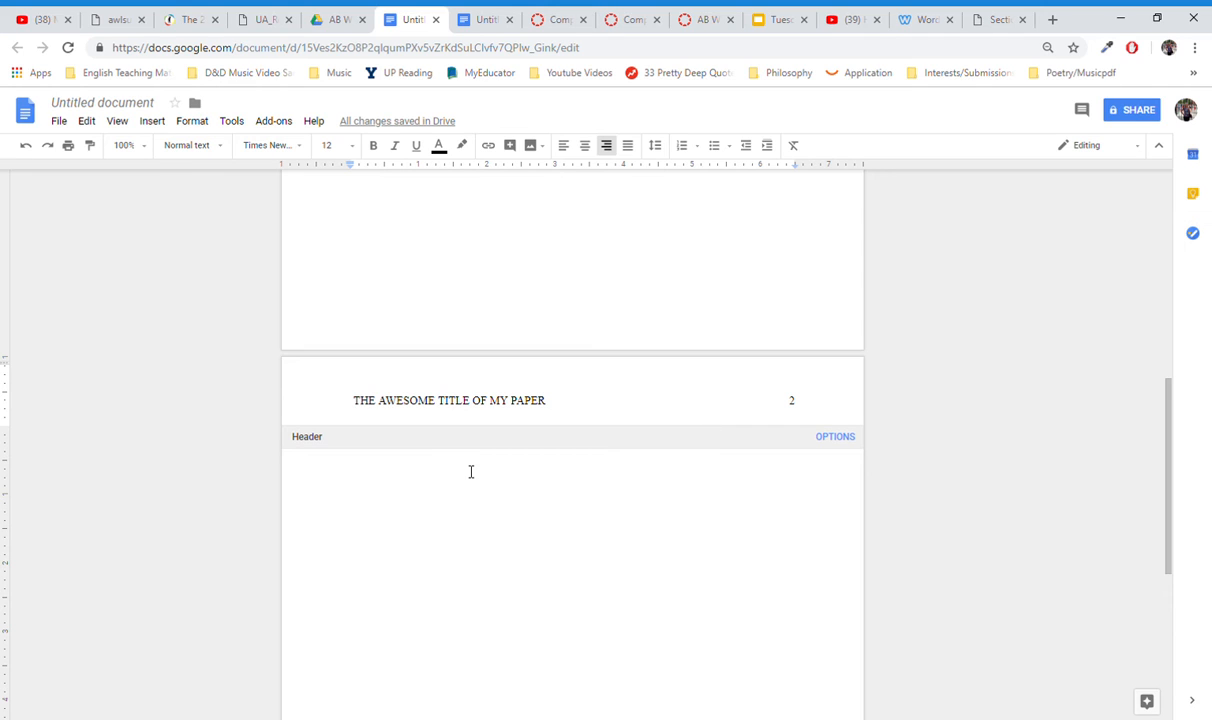
click(413, 520)
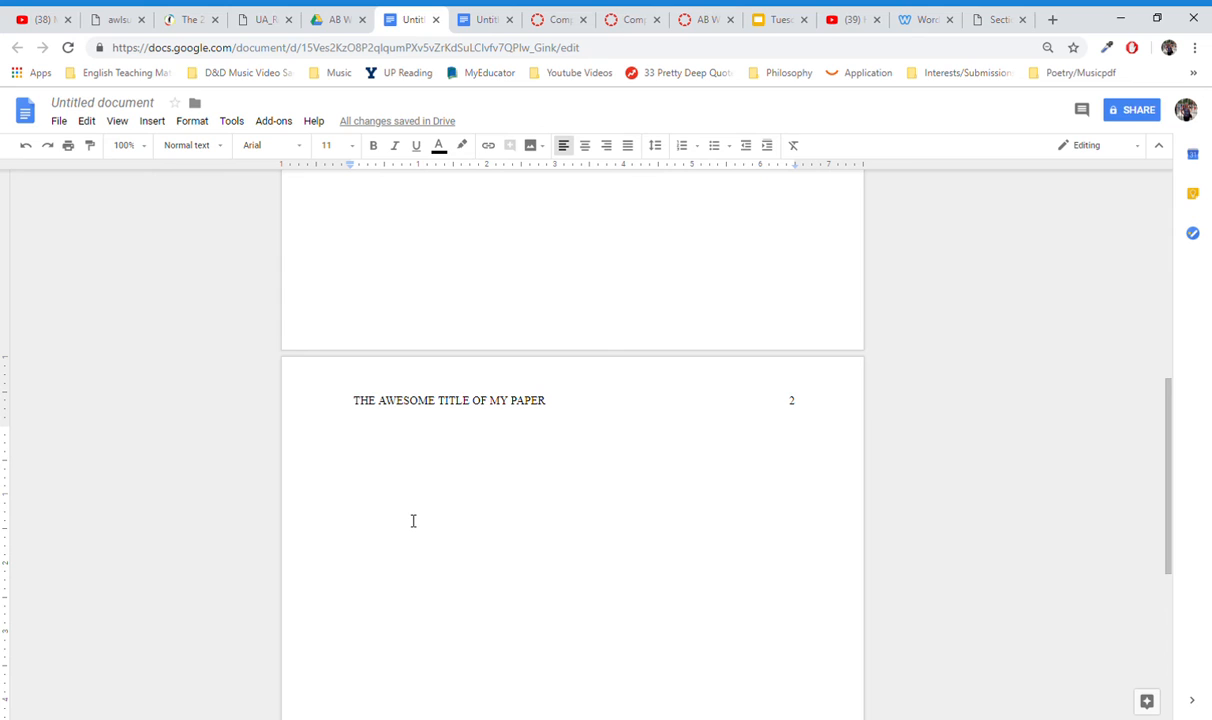
Step: Enter the centred title "The Awesome Title of my Paper" in the body of the second page
click(588, 146)
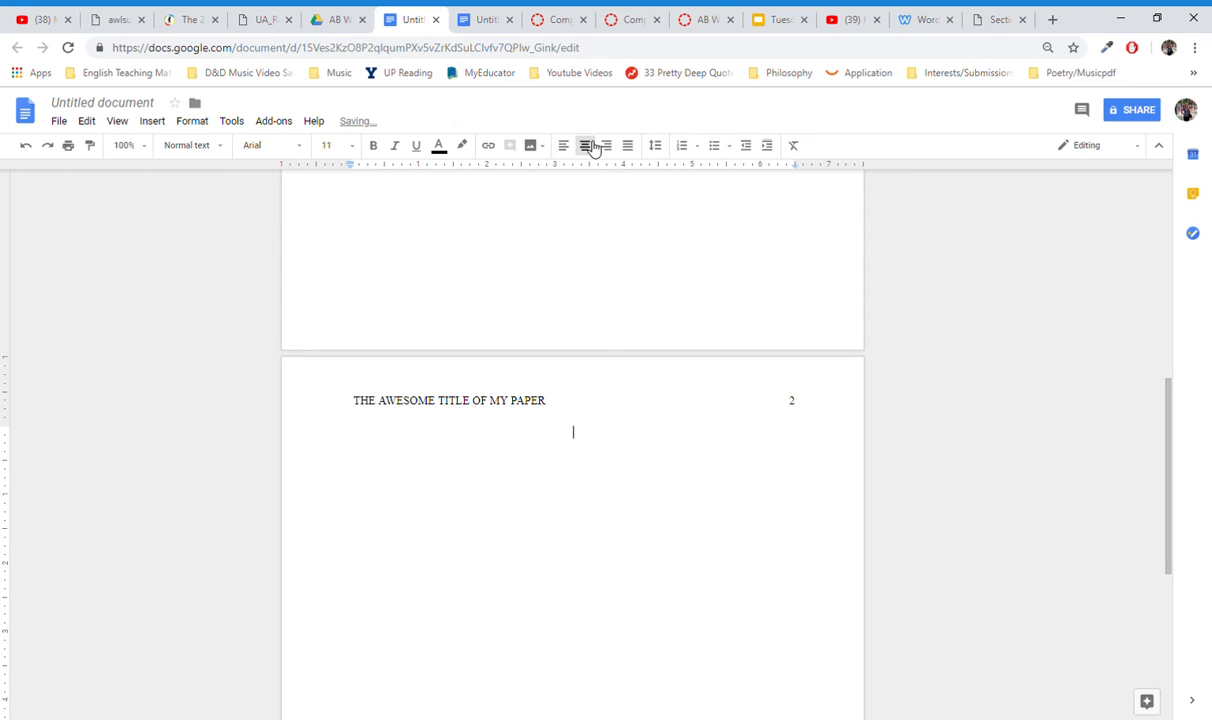
text(The Awesome Title of my P)
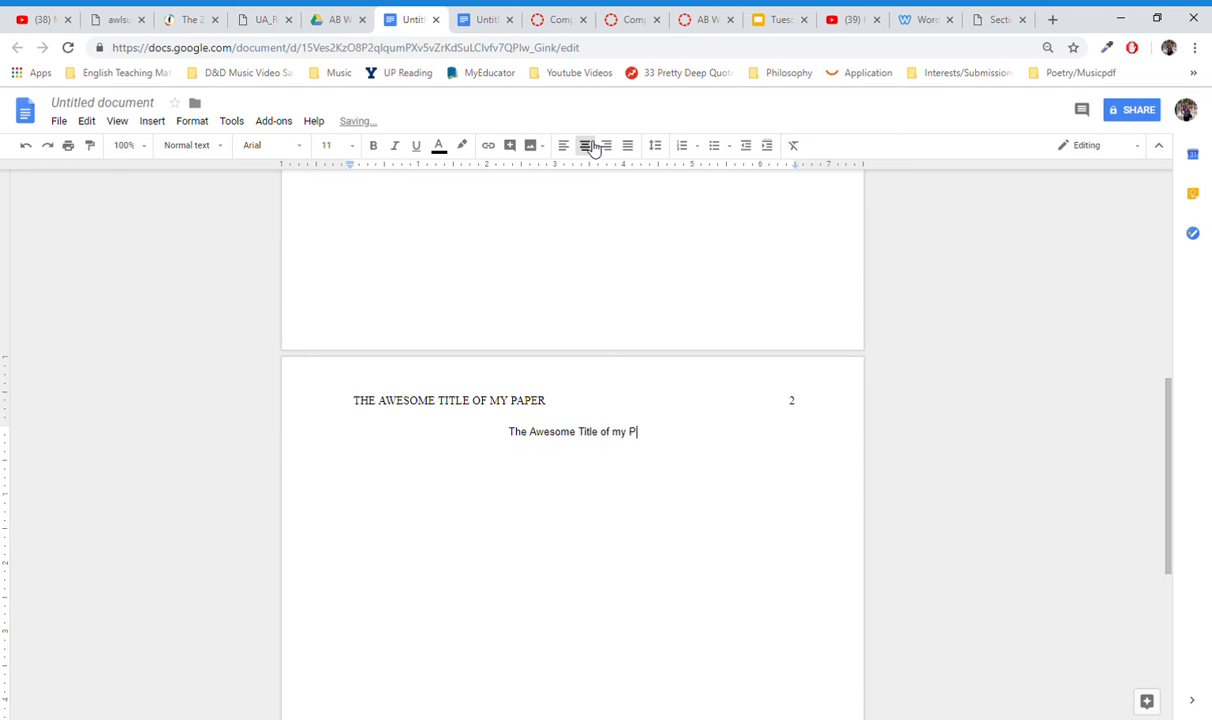
text(aper)
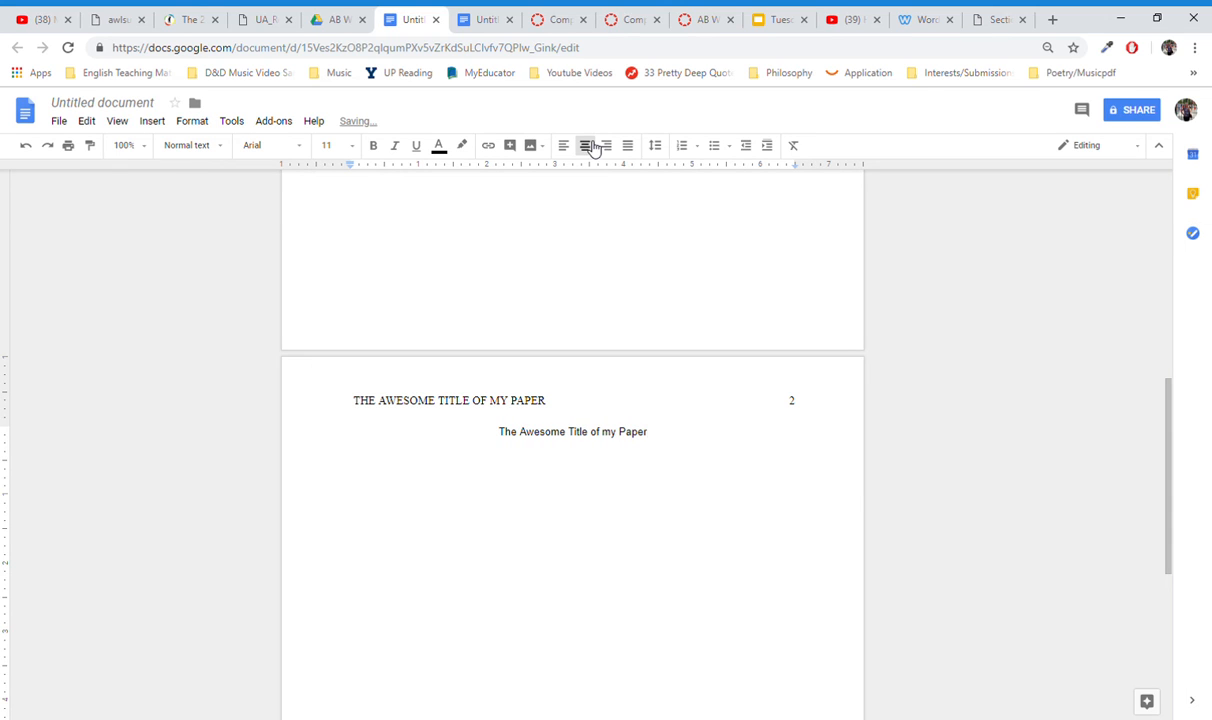
Step: Format the entire document body in Times New Roman, size 12
key(ctrl+a)
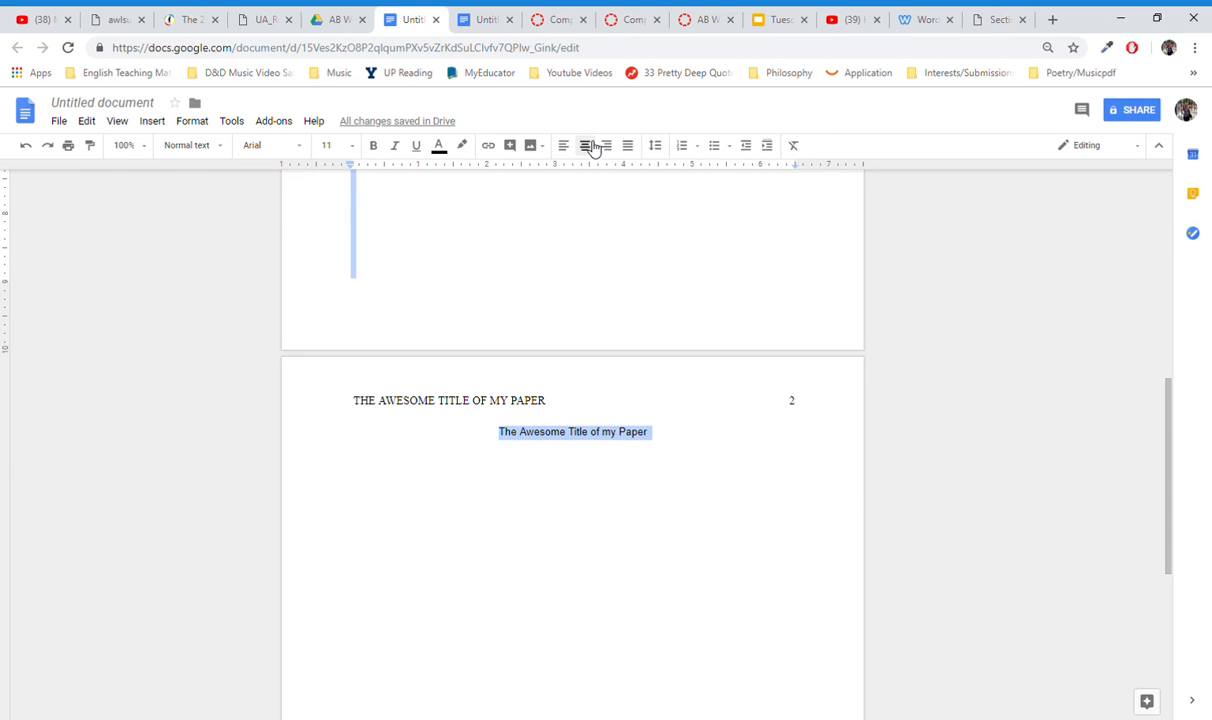
click(262, 146)
click(272, 199)
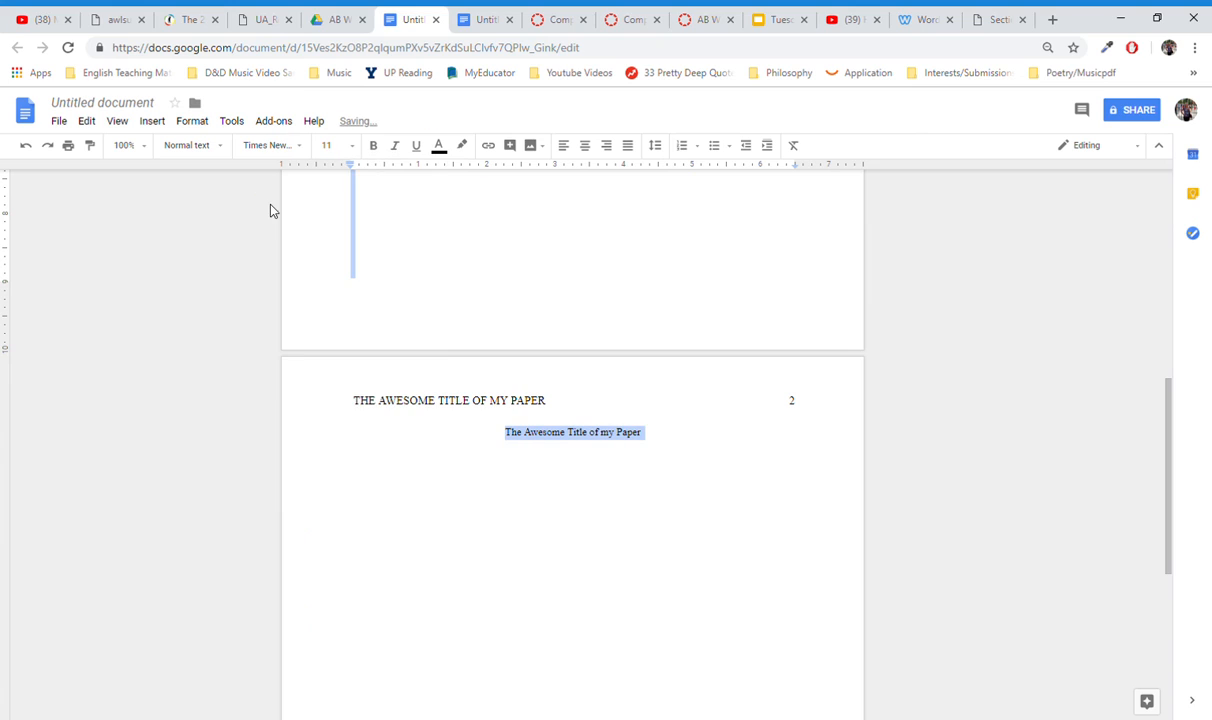
click(350, 146)
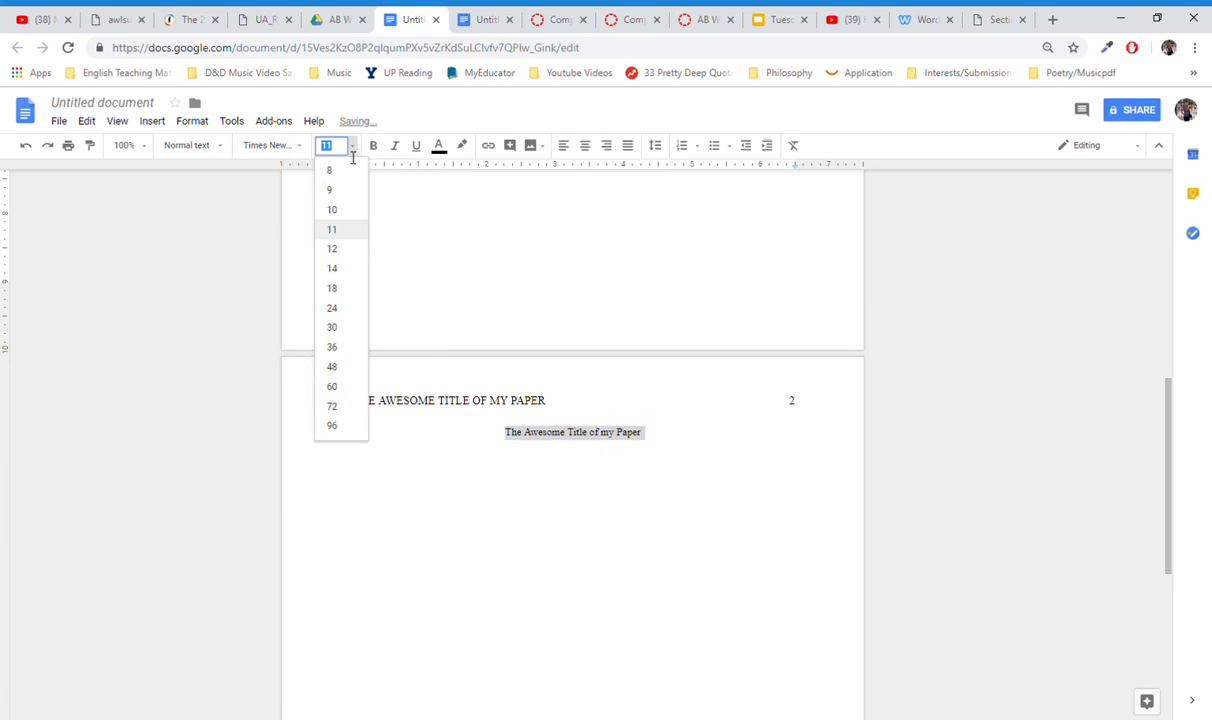
click(352, 250)
Step: Delete the extra blank lines above the second page's title so it sits directly below the header
click(489, 497)
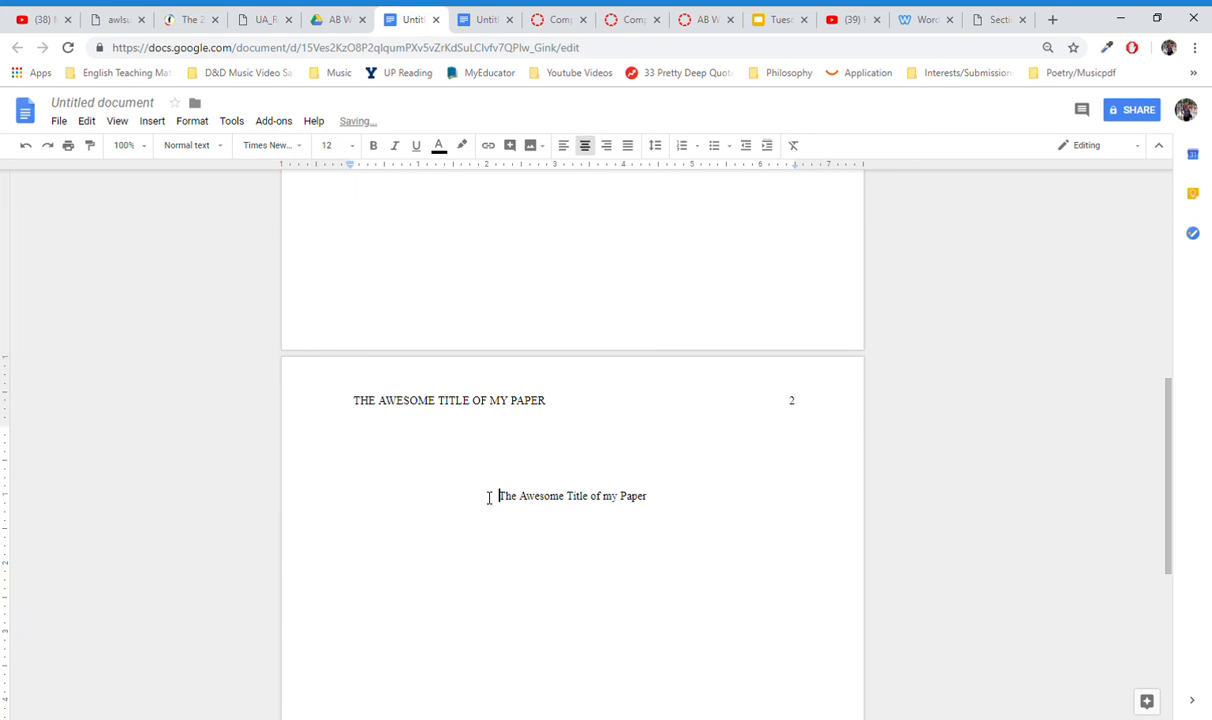
key(Up)
key(BackSpace)
key(BackSpace)
key(BackSpace)
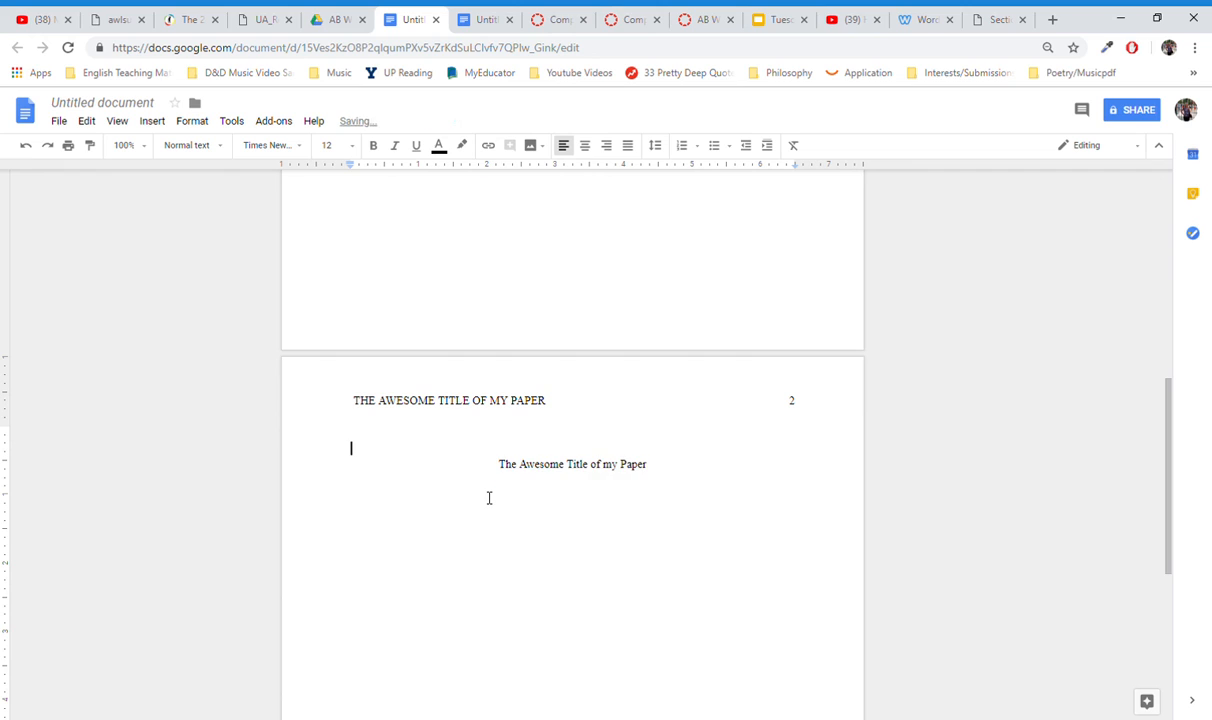
key(BackSpace)
Step: Below the second page's title, start a left-aligned, indented paragraph reading "Typing my paper…."
click(489, 498)
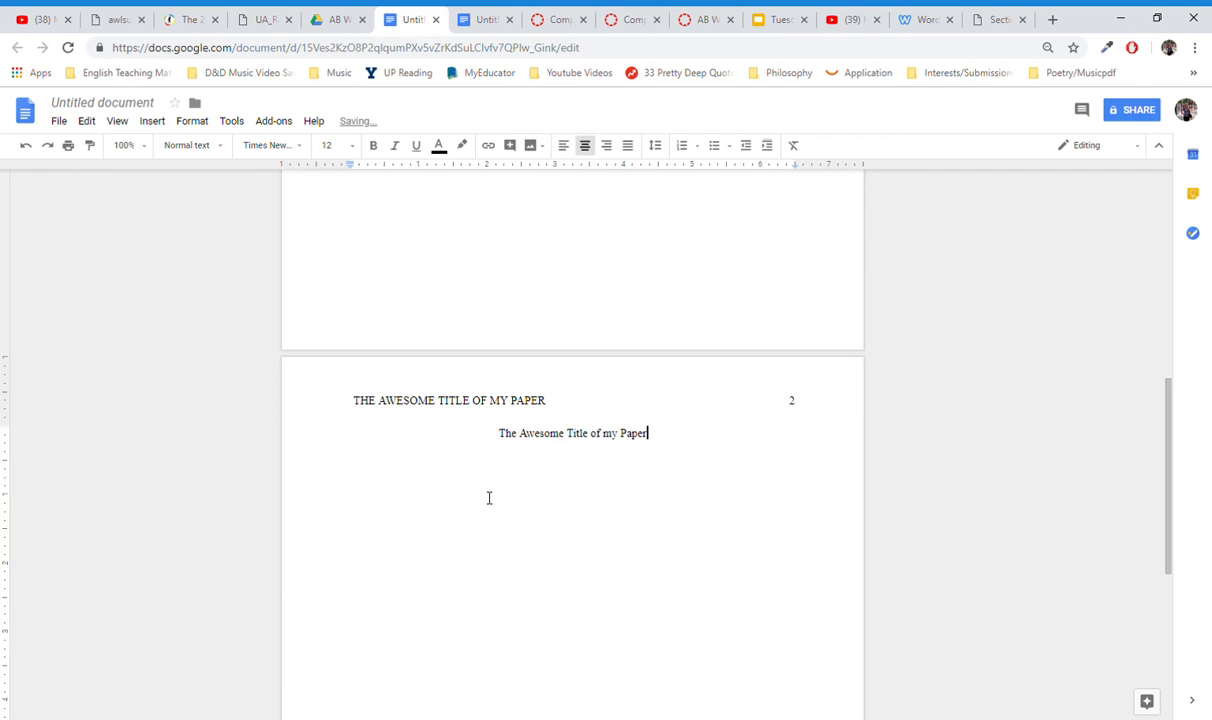
key(Return)
key(ctrl+shift+l)
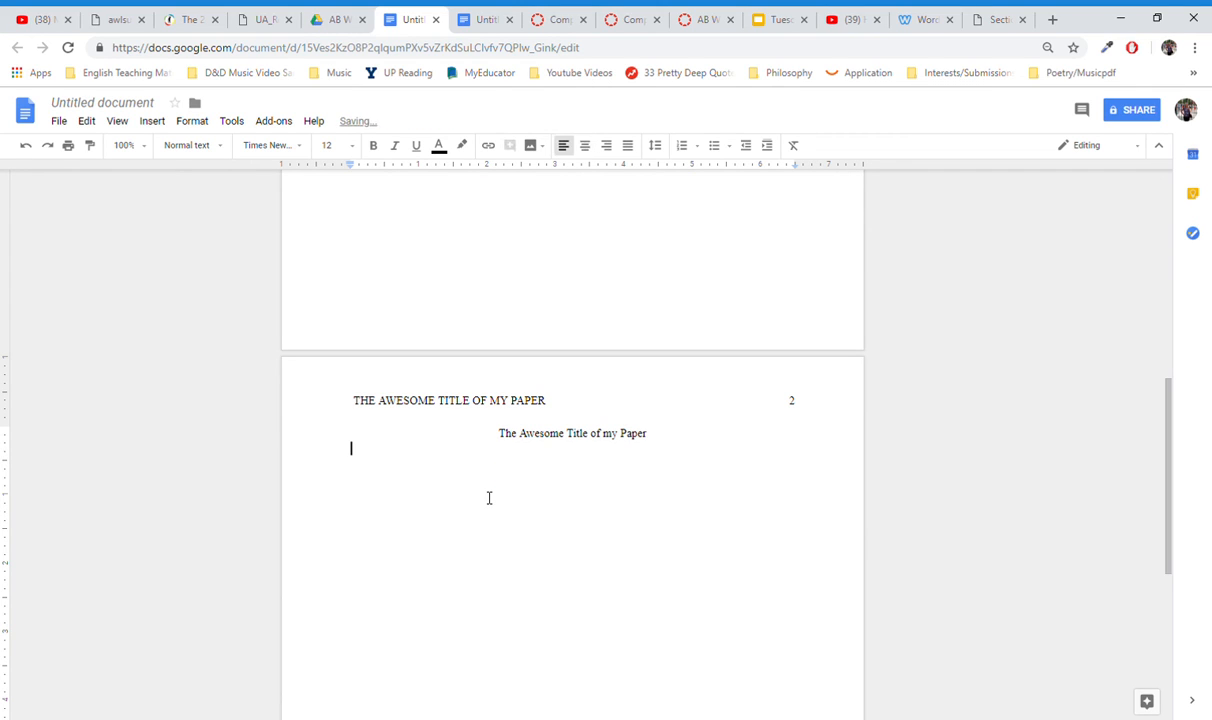
key(Tab)
text(Ty)
text(ping my paper)
text(...)
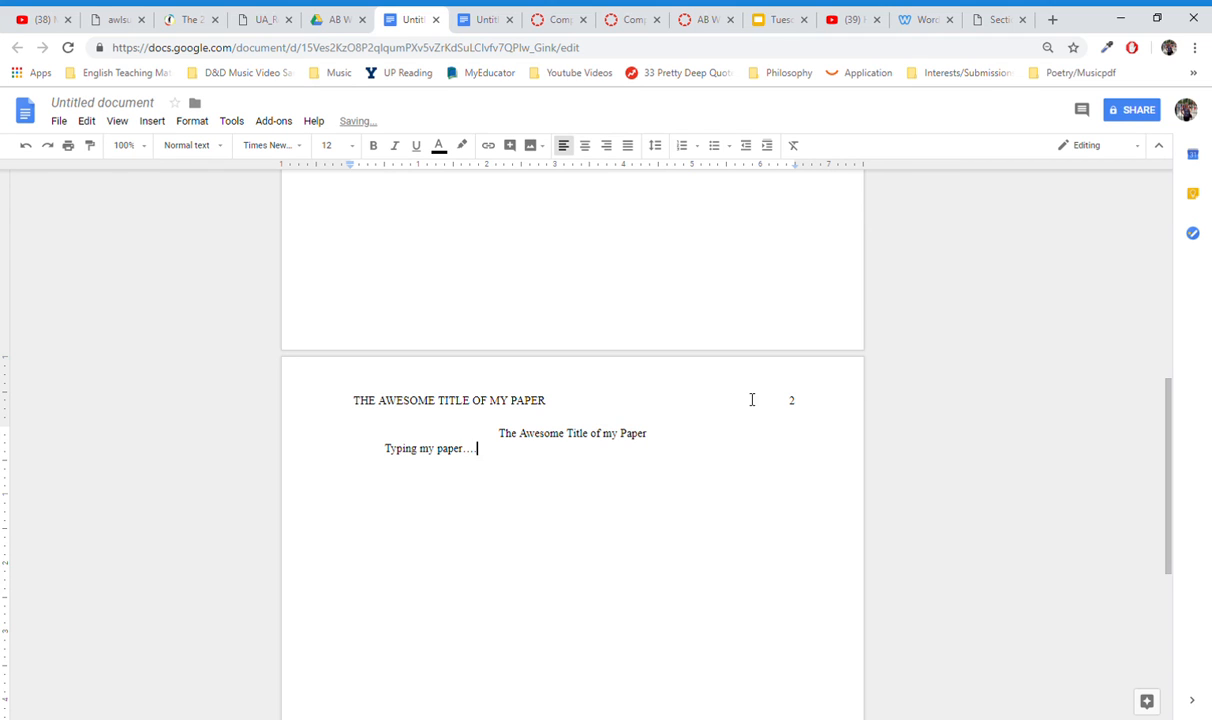
Step: Enter the centred title "The Awesome Title of my Paper" on a blank line partway down the first page
drag(1170, 505, 1163, 180)
click(598, 474)
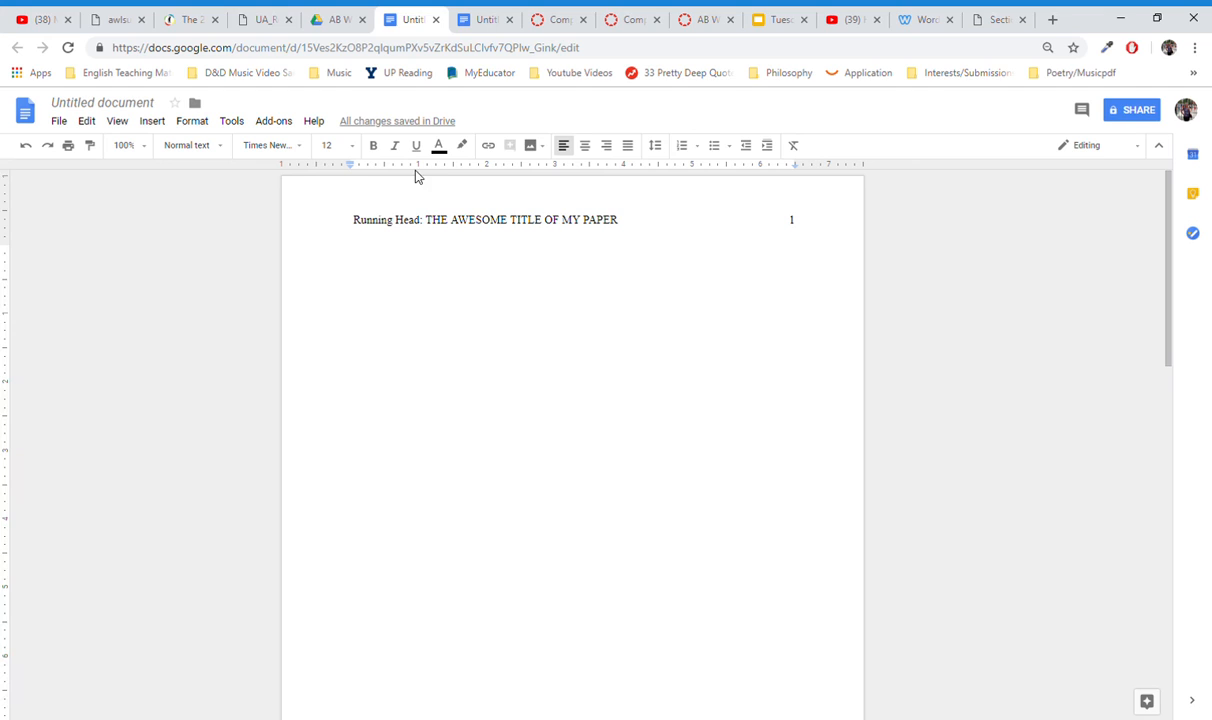
click(586, 148)
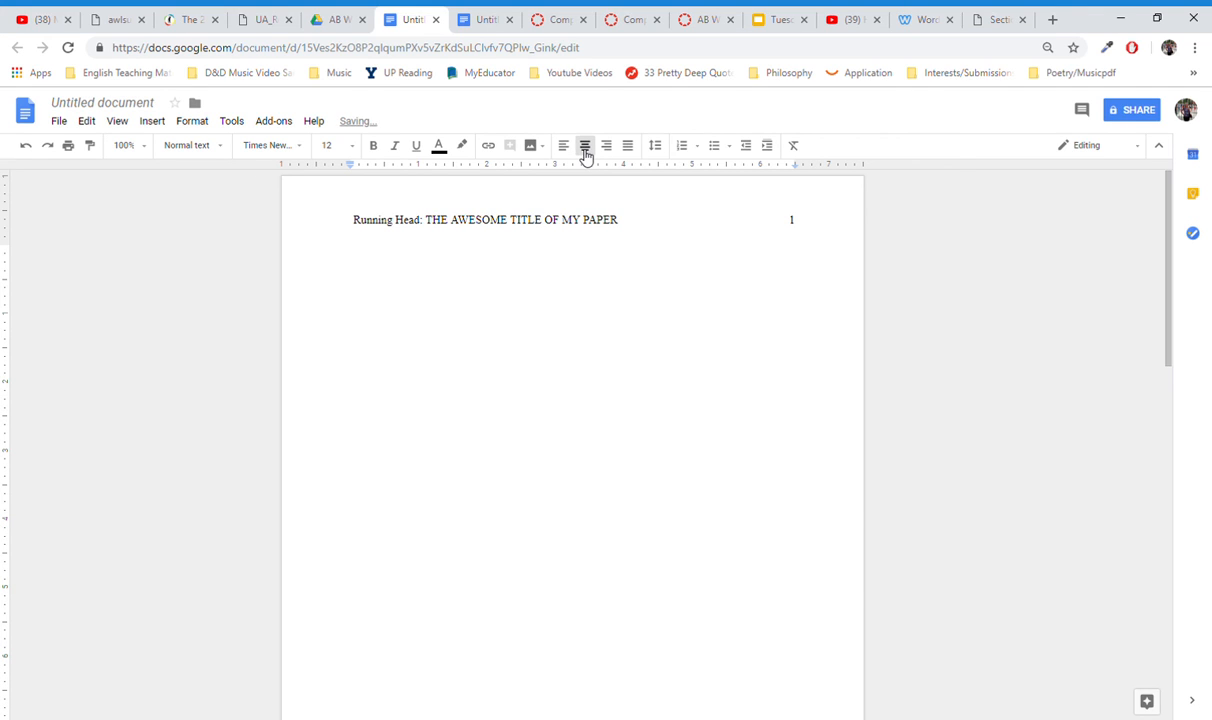
text(The Awesome Title of my P)
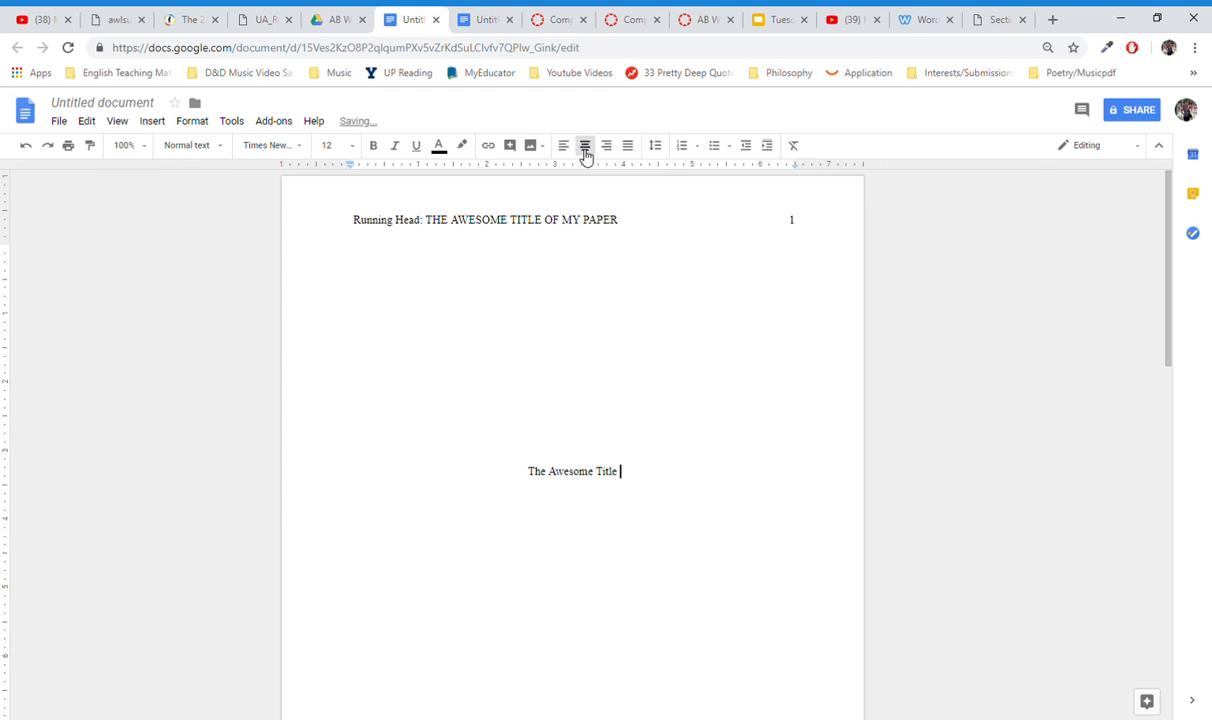
key(BackSpace)
key(BackSpace)
key(BackSpace)
key(BackSpace)
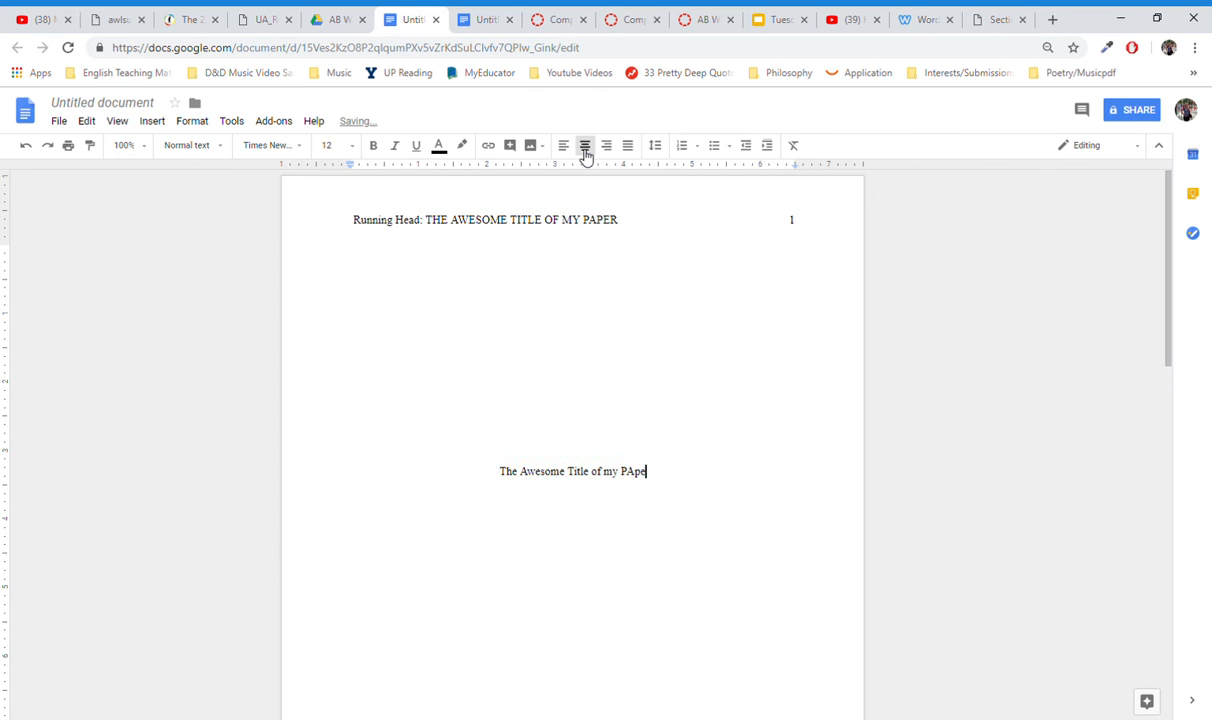
text(Paper)
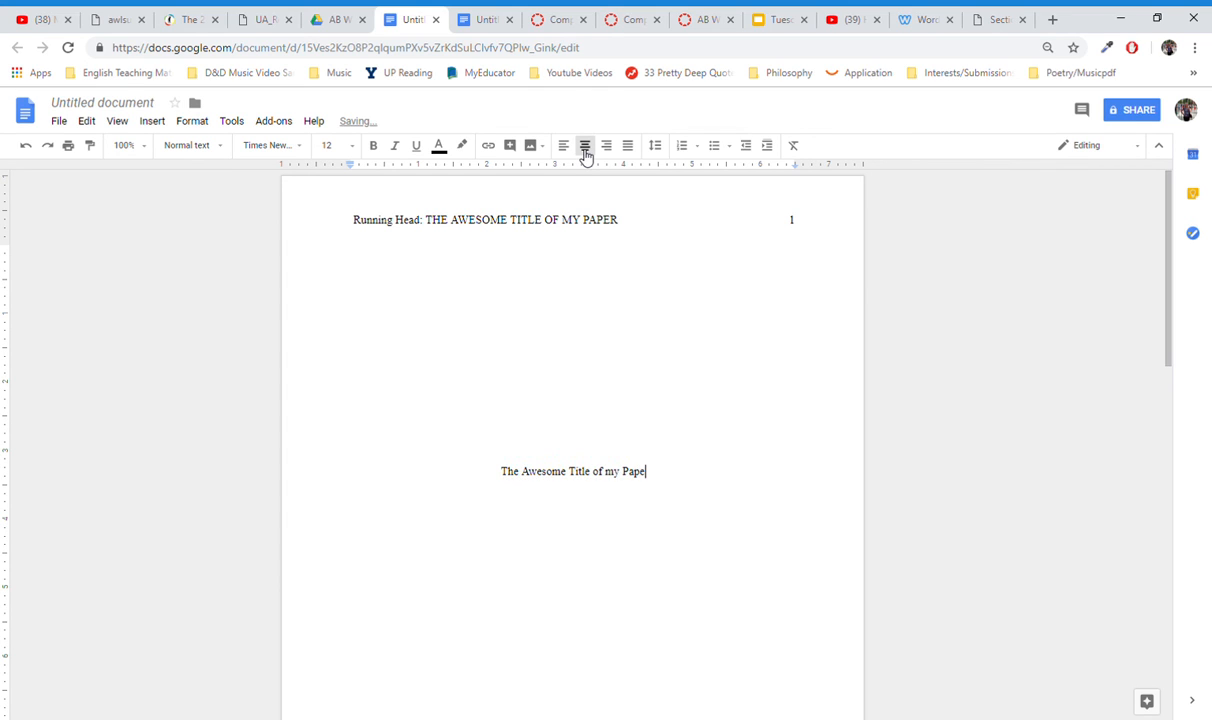
key(Return)
key(ctrl+shift+l)
key(BackSpace)
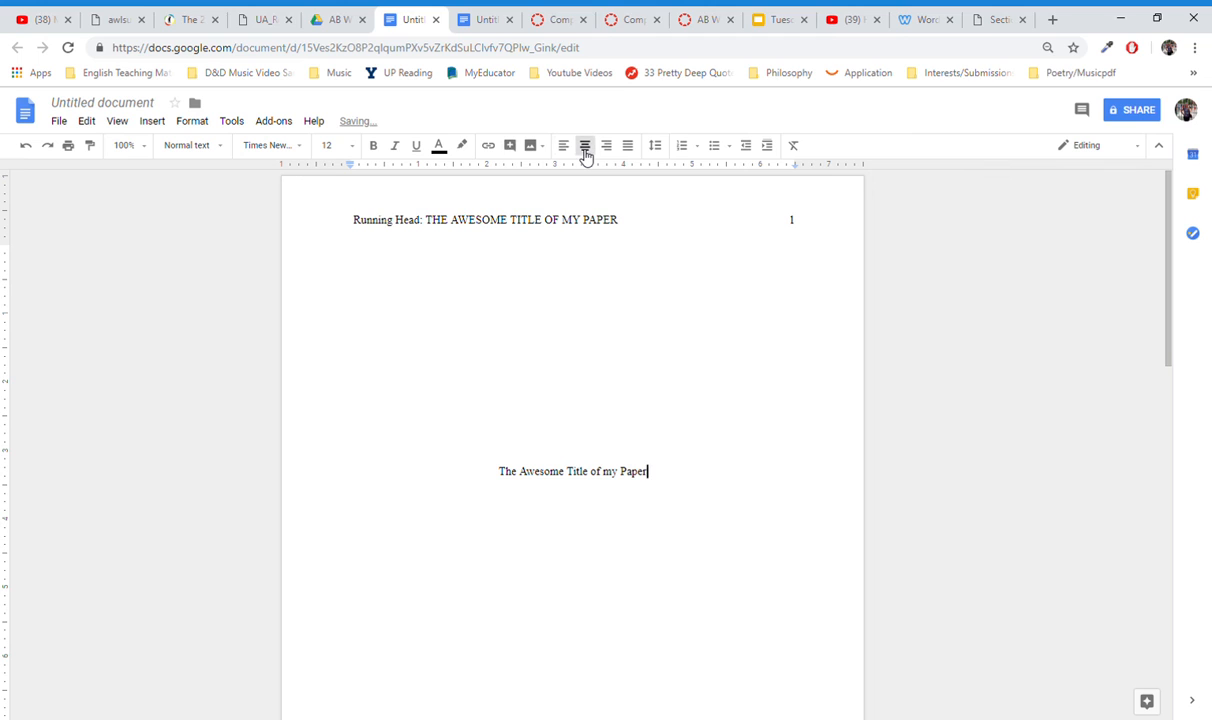
Step: Apply double line spacing to the entire document body
key(ctrl+a)
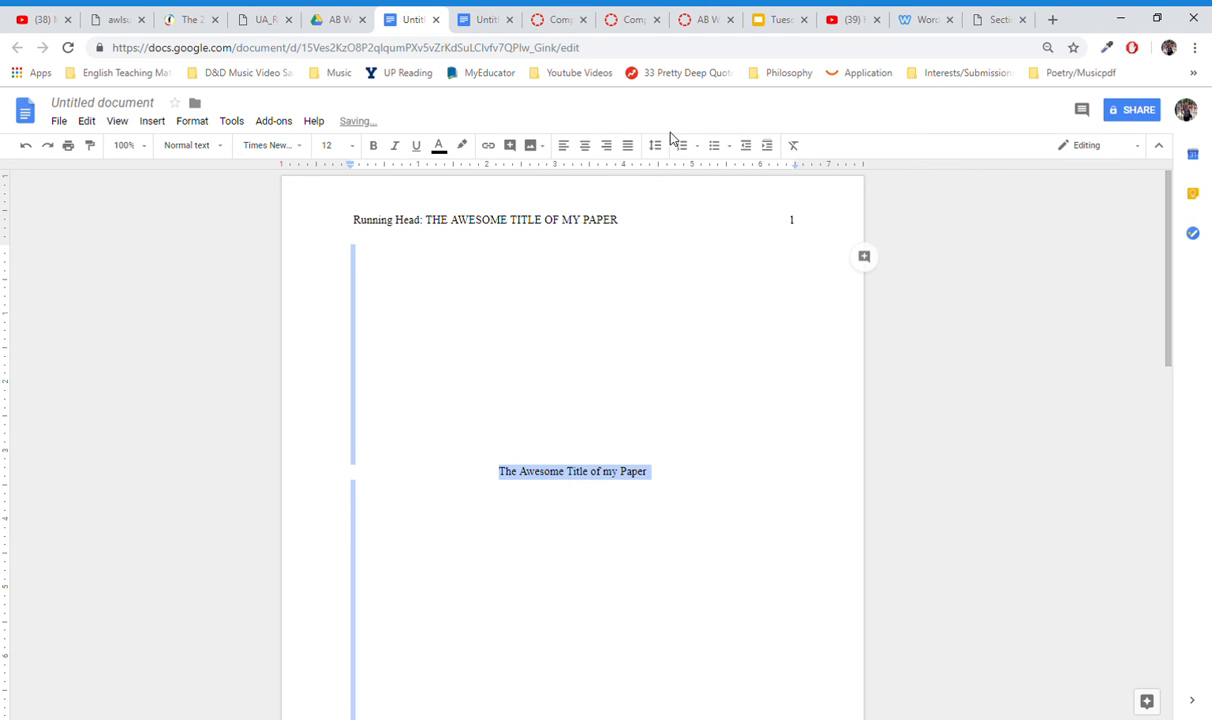
click(655, 146)
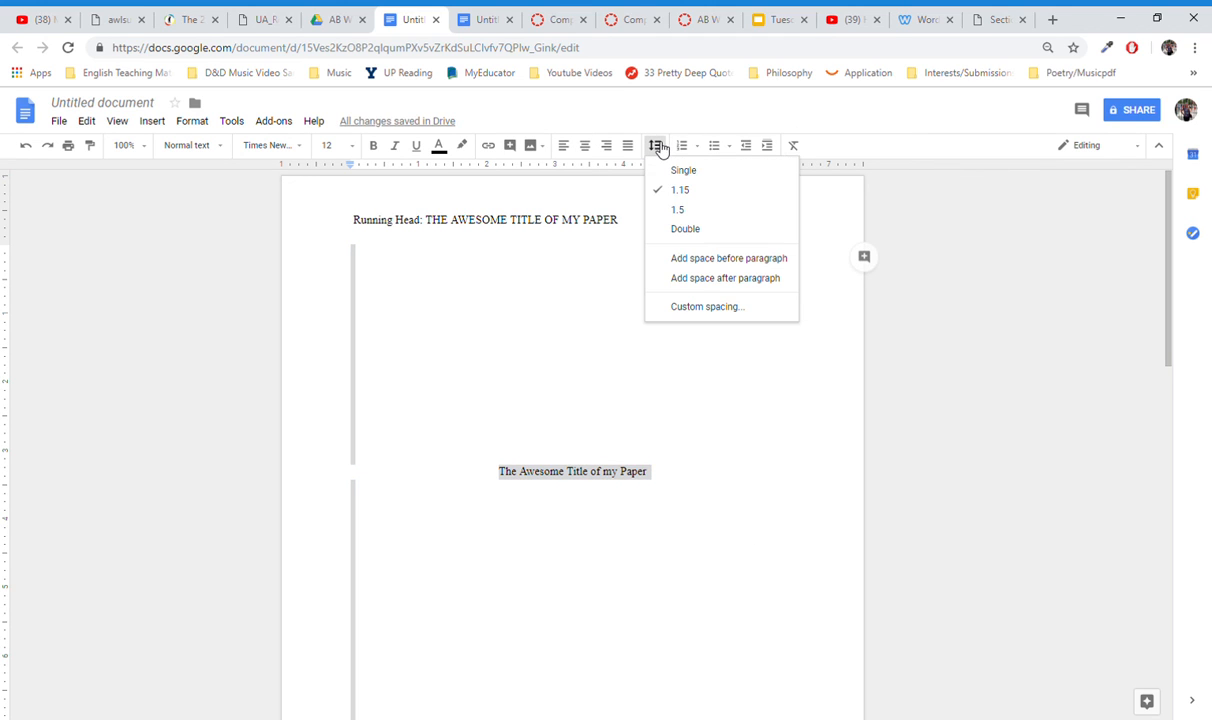
click(688, 229)
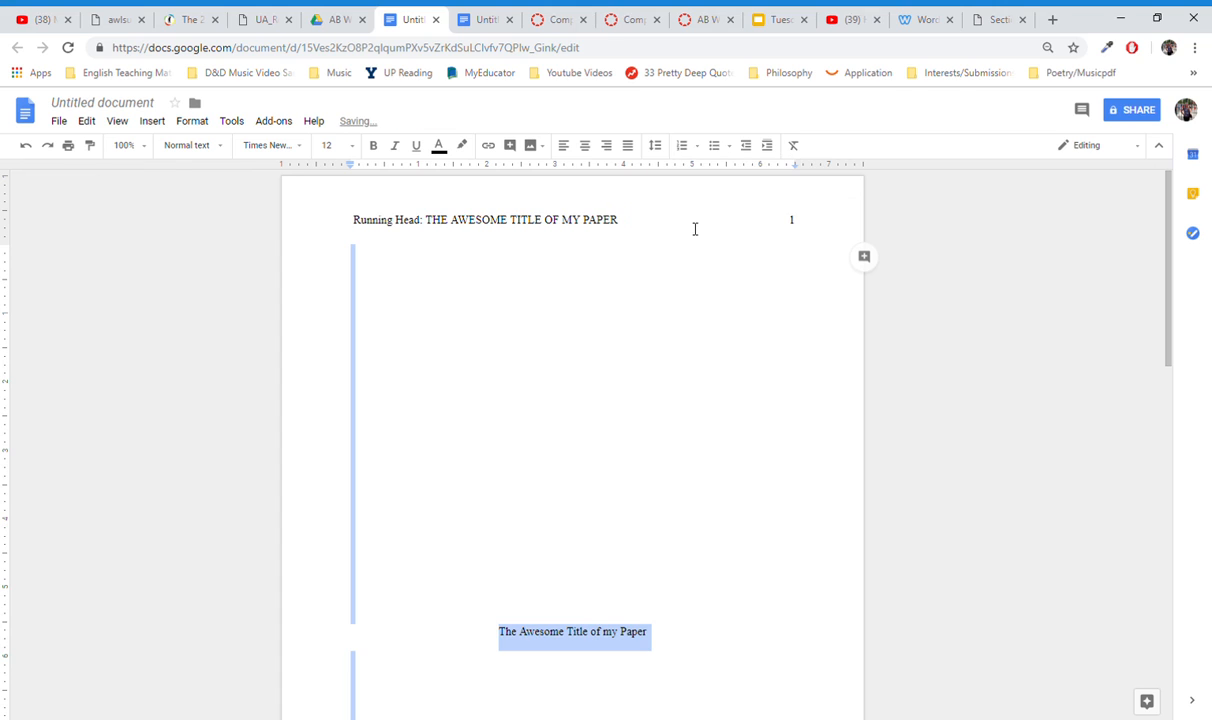
Step: Delete blank lines above the first page's title to move it up toward the middle of the page
click(426, 595)
key(BackSpace)
key(BackSpace)
key(BackSpace)
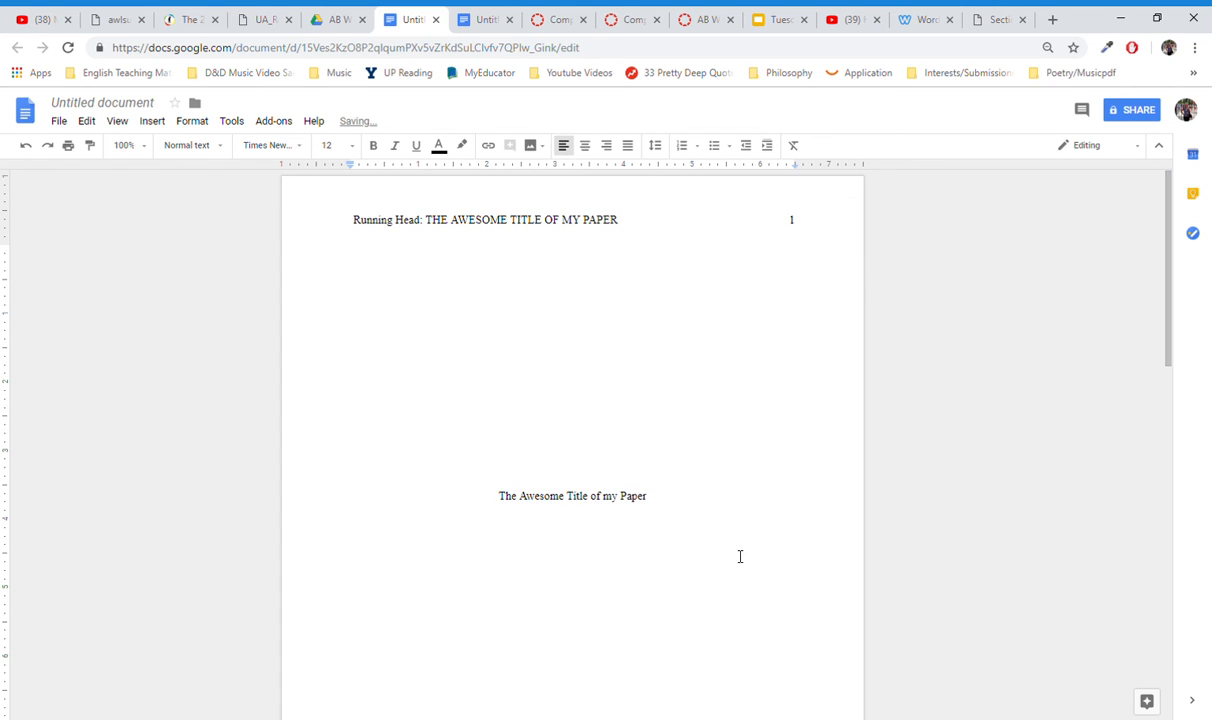
Step: Delete the surplus blank lines before the body title so it returns to the first line of the second page
drag(1168, 262, 1176, 551)
click(479, 376)
scroll(479, 376, down, 2)
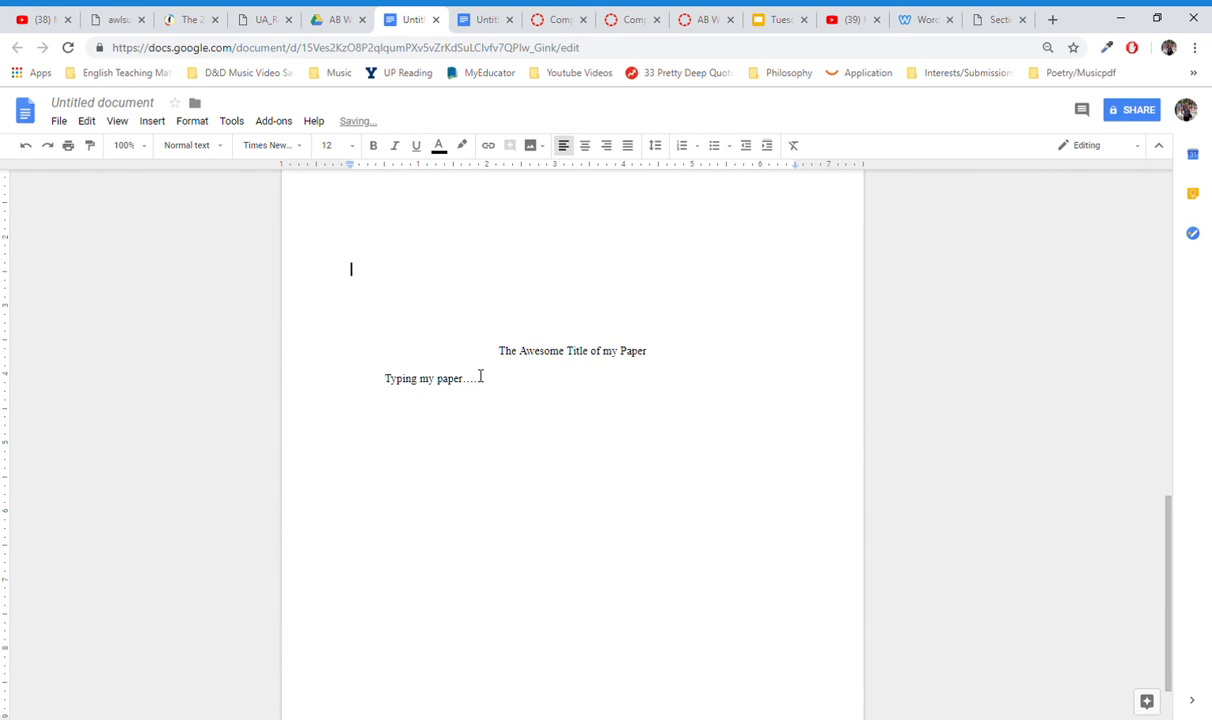
key(BackSpace)
key(BackSpace)
key(BackSpace)
key(BackSpace)
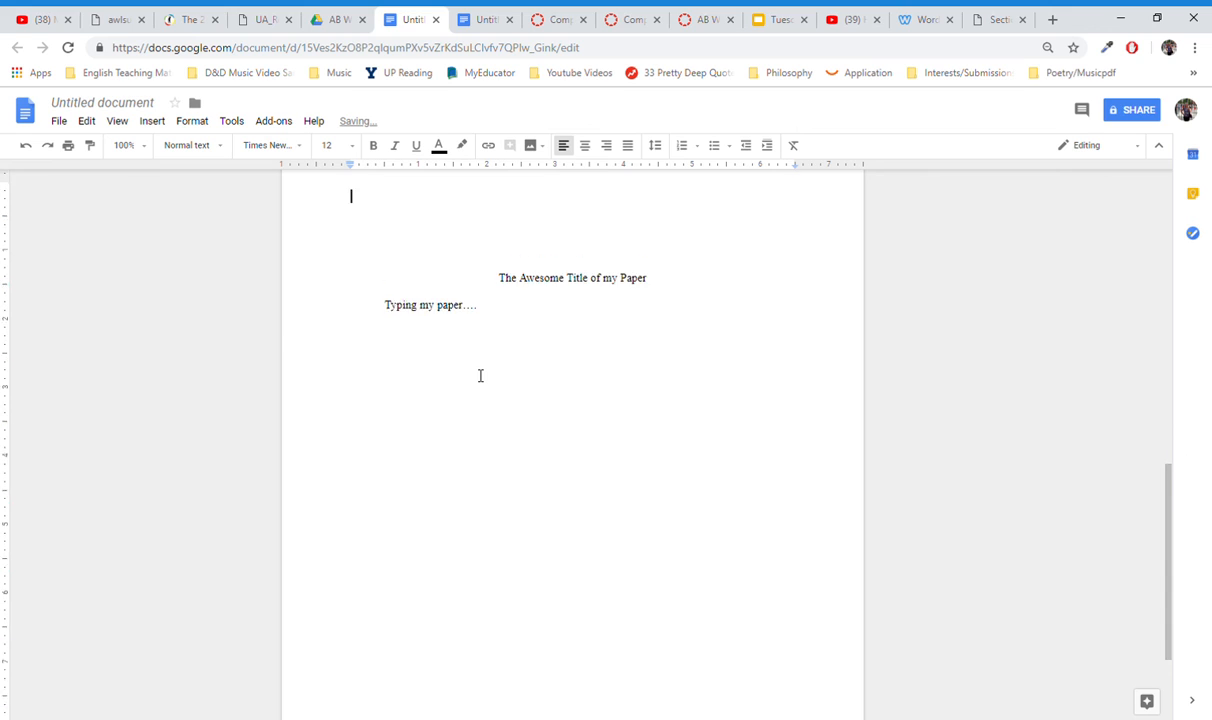
key(Down)
key(Down)
key(Down)
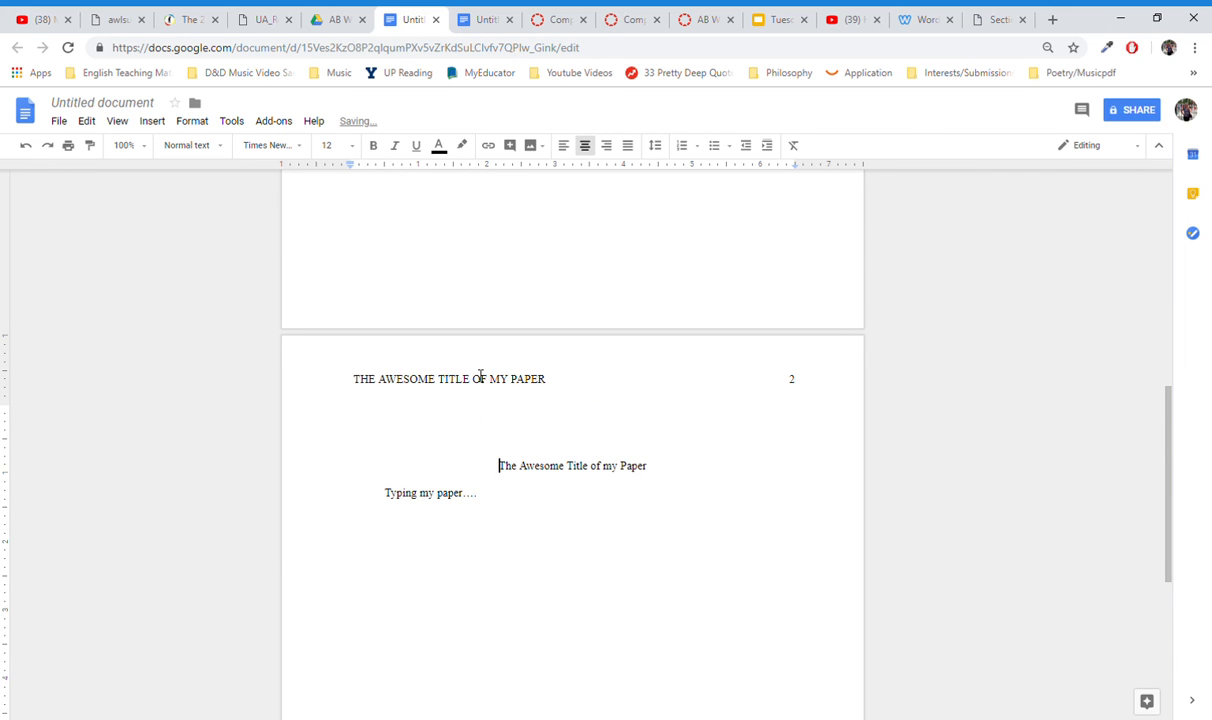
key(Up)
key(BackSpace)
key(BackSpace)
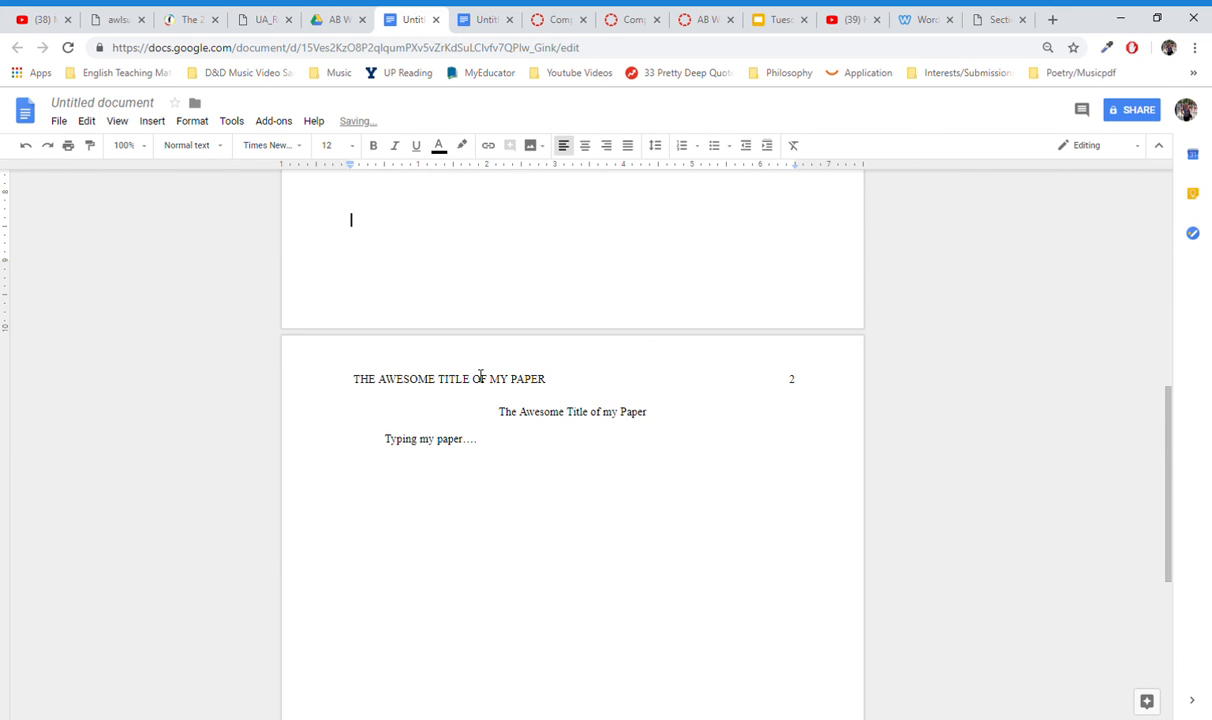
key(Down)
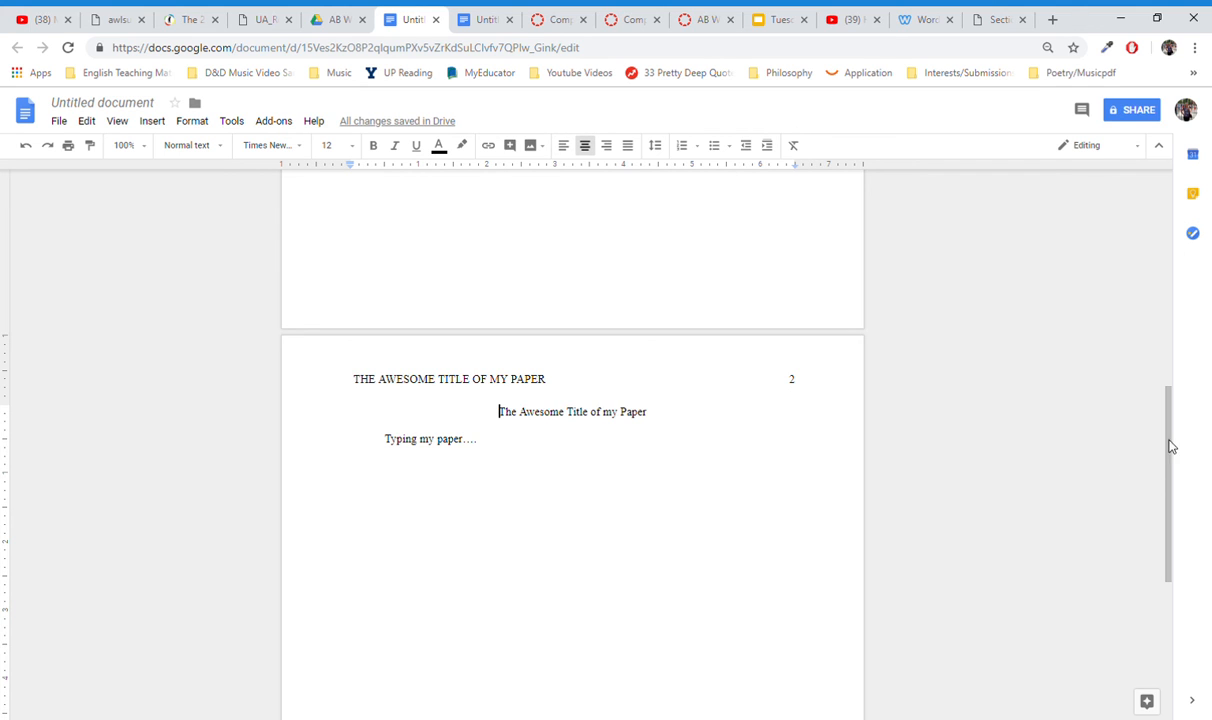
Step: Add the author's full name and "ELC" on separate centred lines beneath the first page's title
drag(1167, 485, 1171, 238)
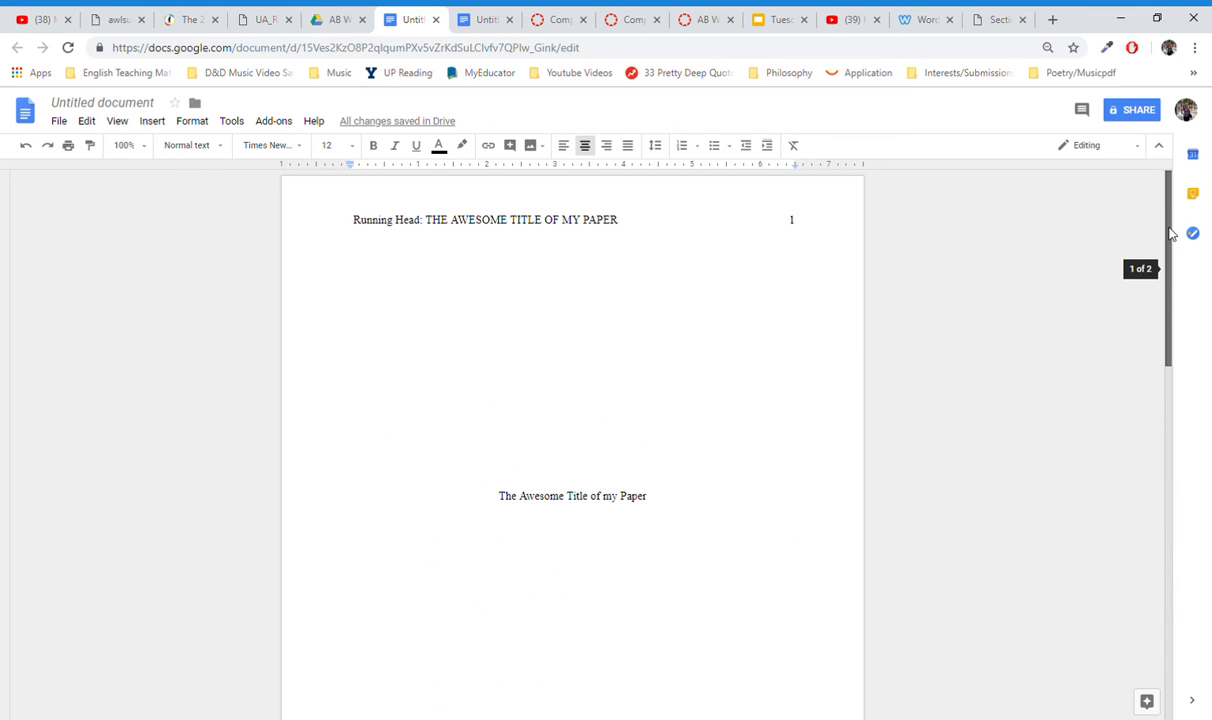
click(622, 584)
click(581, 513)
click(581, 537)
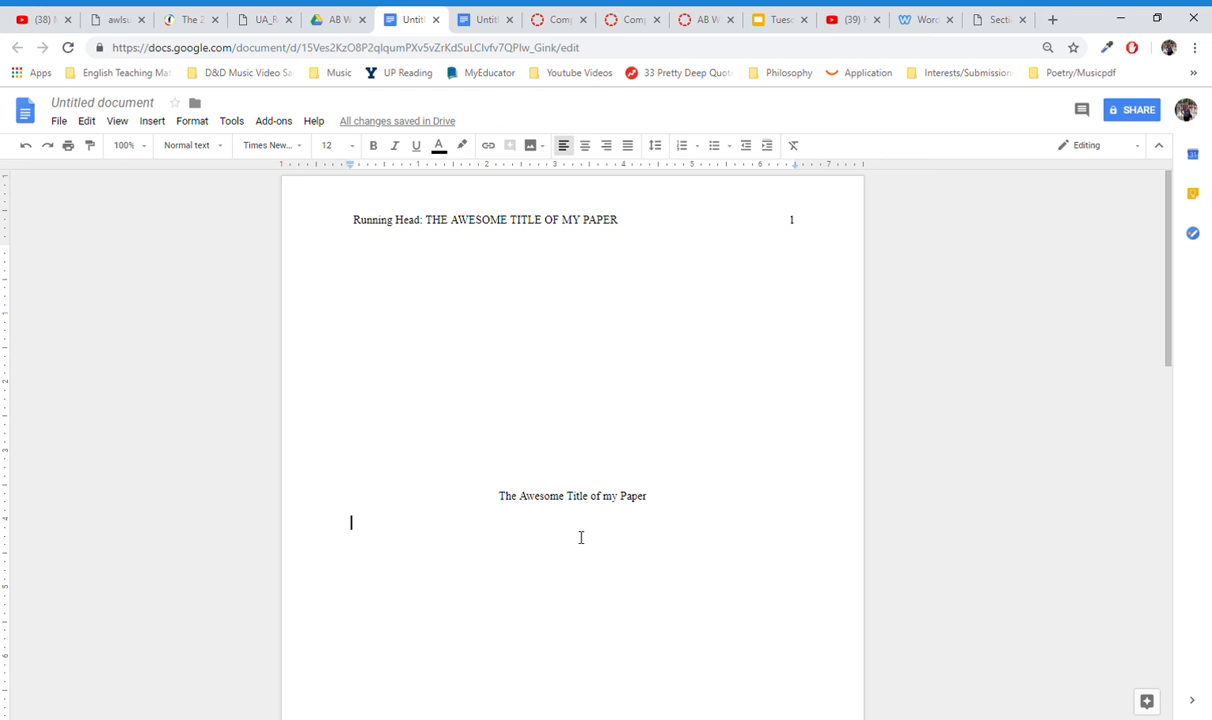
click(585, 146)
text(Rachael Bundy)
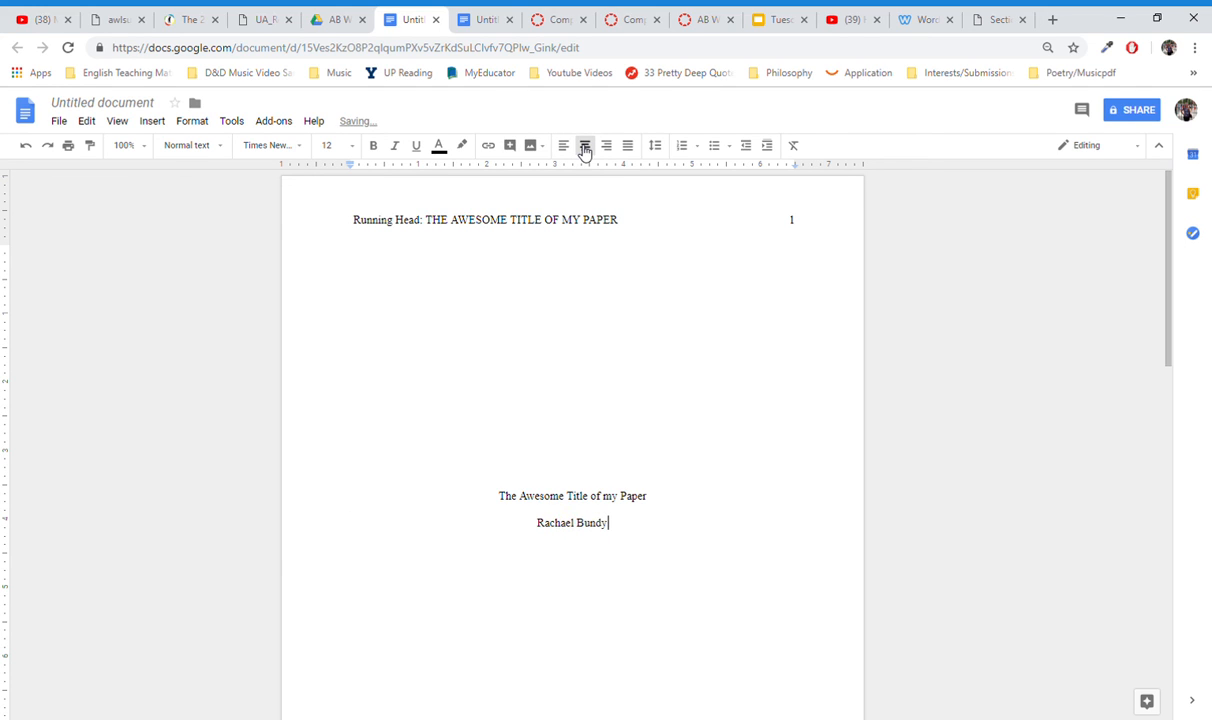
key(Return)
key(ctrl+shift+l)
click(585, 147)
text(ELC)
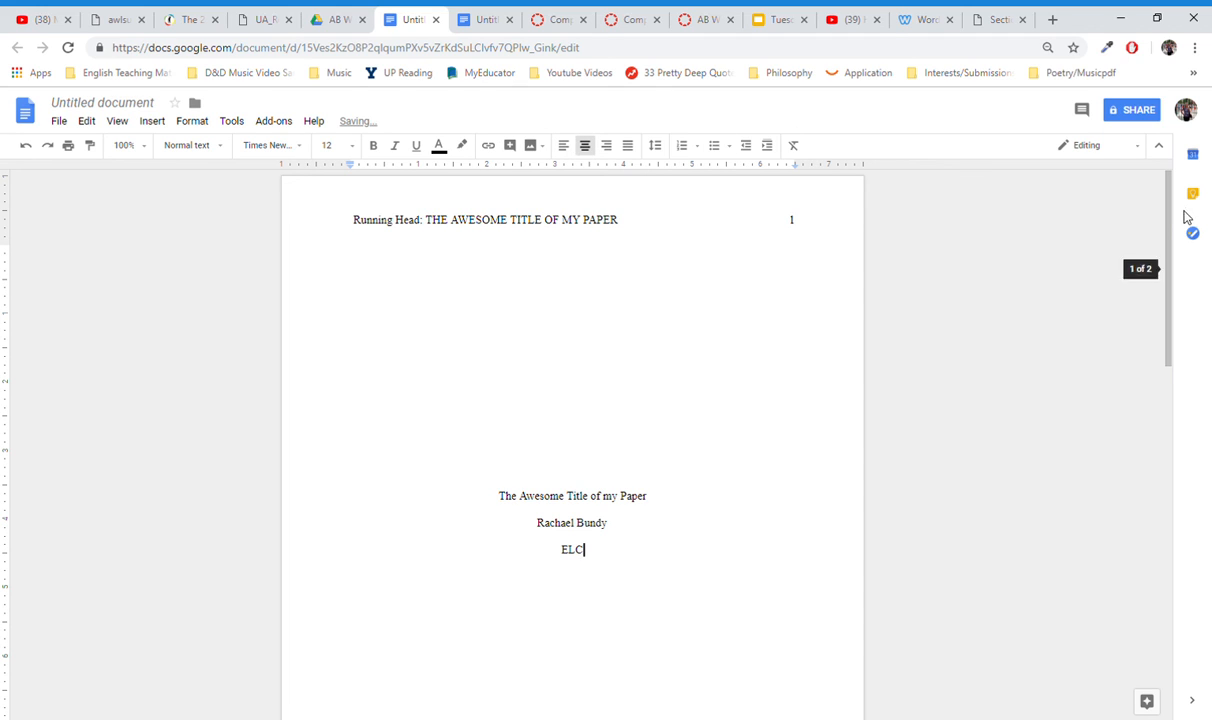
drag(1169, 203, 1164, 181)
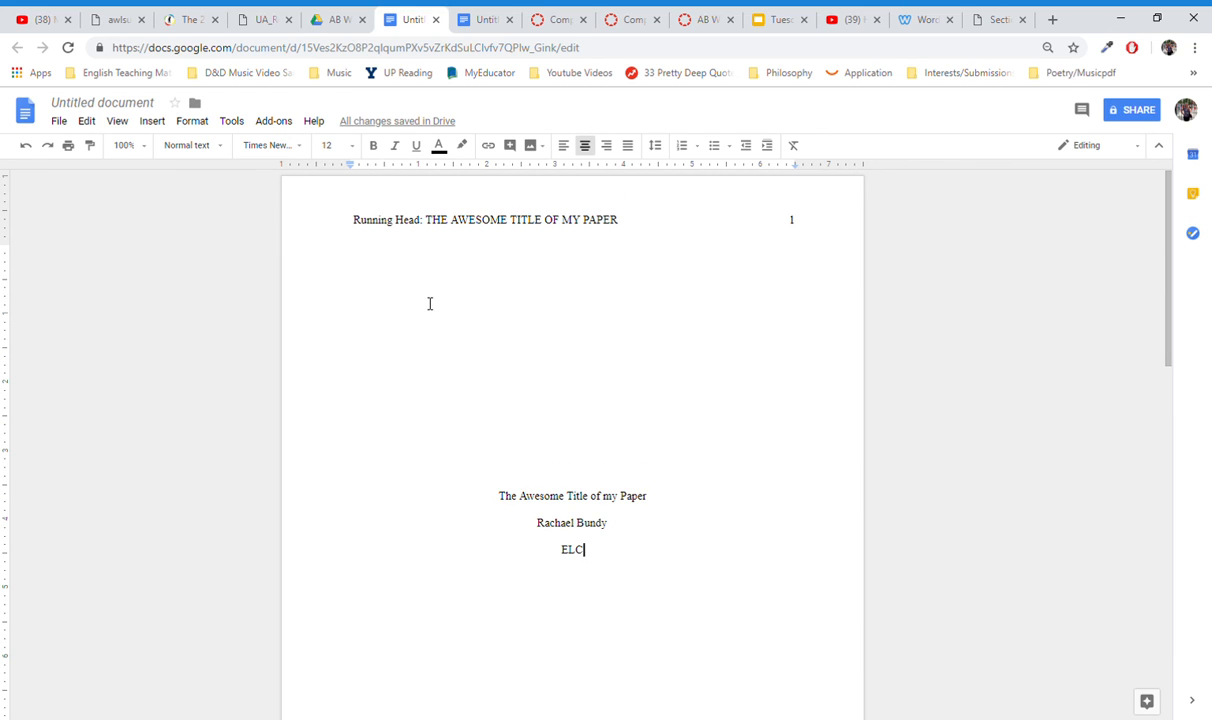
drag(1168, 262, 1187, 181)
drag(1170, 229, 1176, 466)
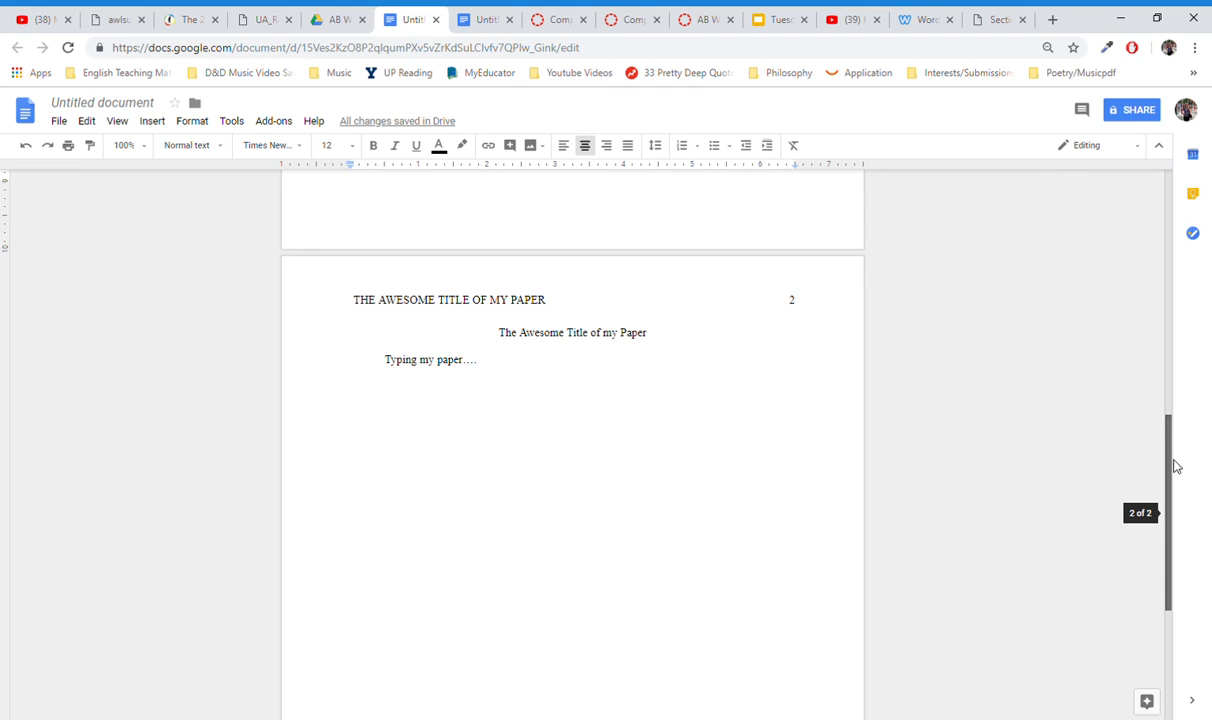
drag(1176, 466, 1150, 208)
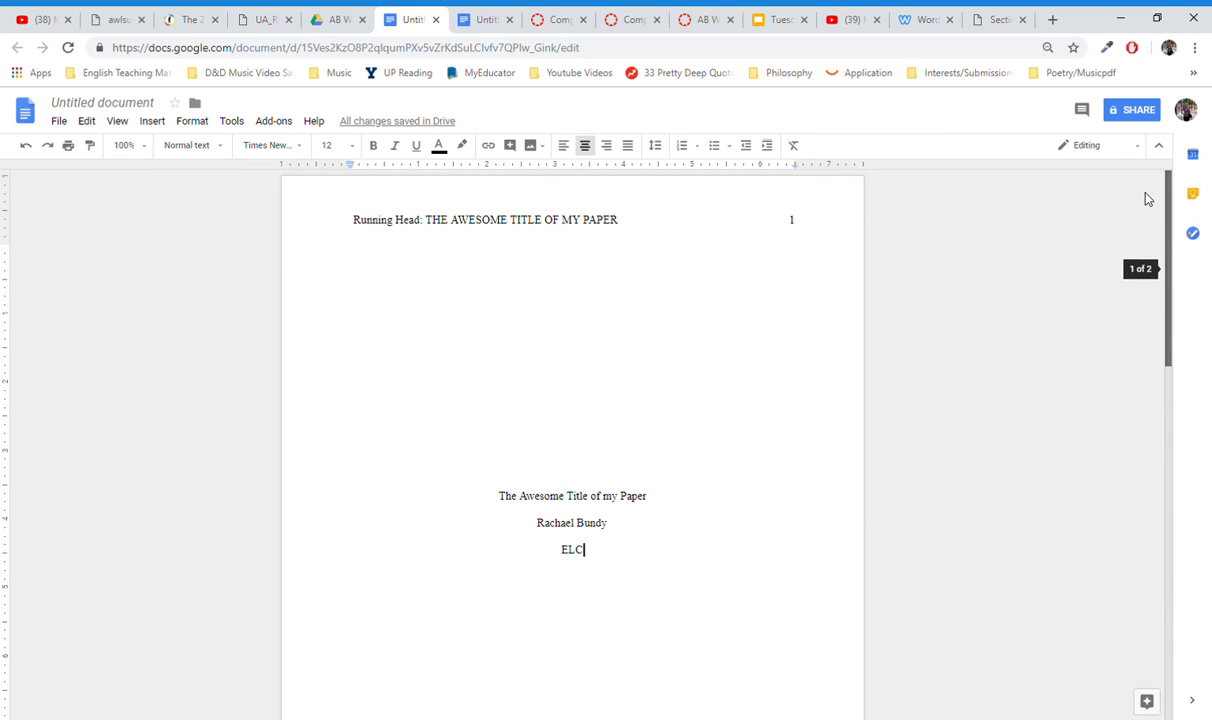